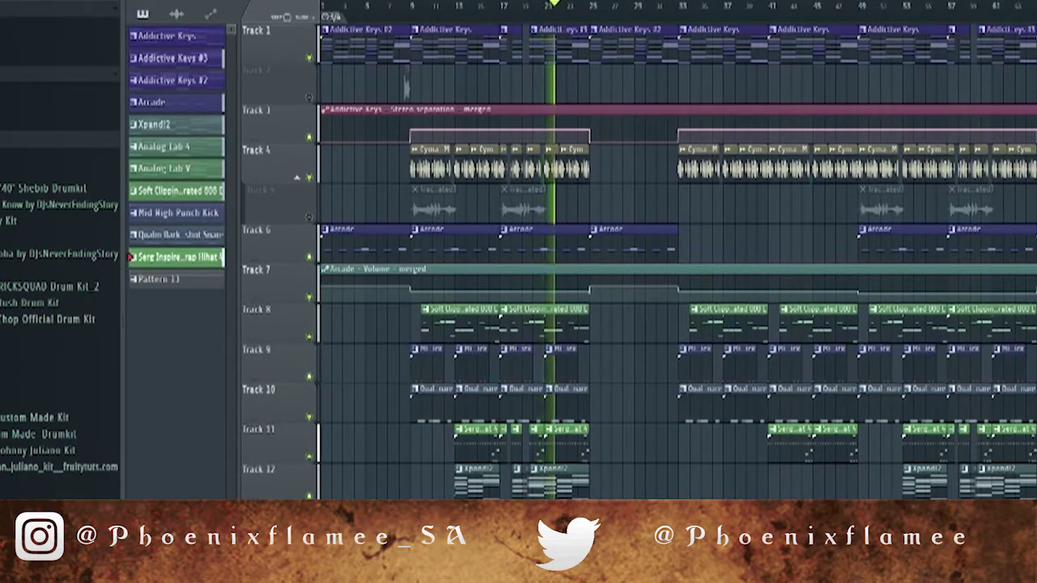
Stop playback and open the Addictive Keys instrument window from the channel rack
{"action": "key", "text": "space"}
{"action": "key", "text": "F6"}
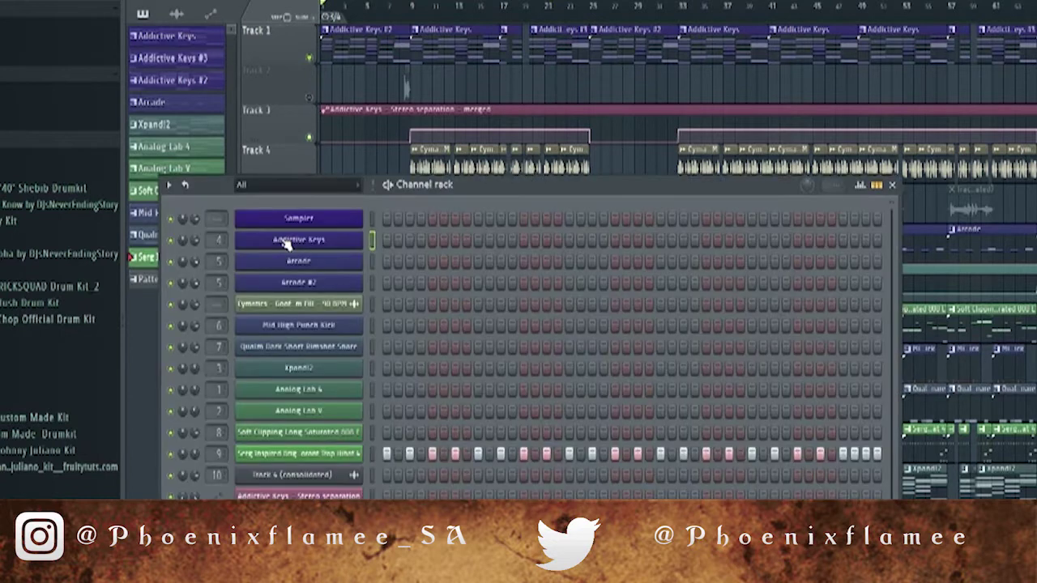
{"action": "left_click", "coordinate": [285, 241]}
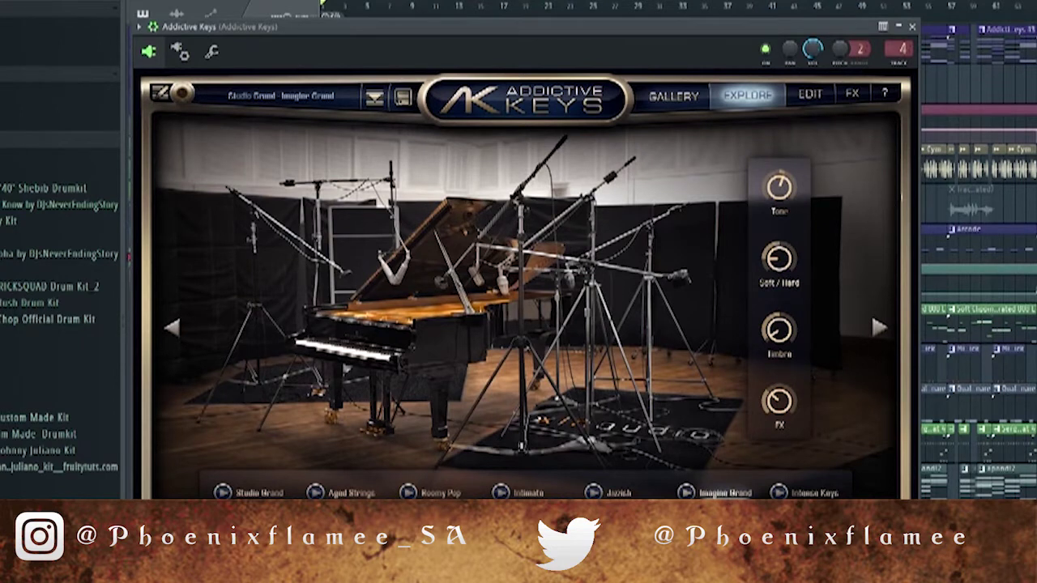
Solo Track 1 with the Addictive Keys clips, enable the Track 3 stereo separation automation alongside it, and listen from the start
{"action": "key", "text": "F5"}
{"action": "left_click", "coordinate": [310, 58], "text": "ctrl"}
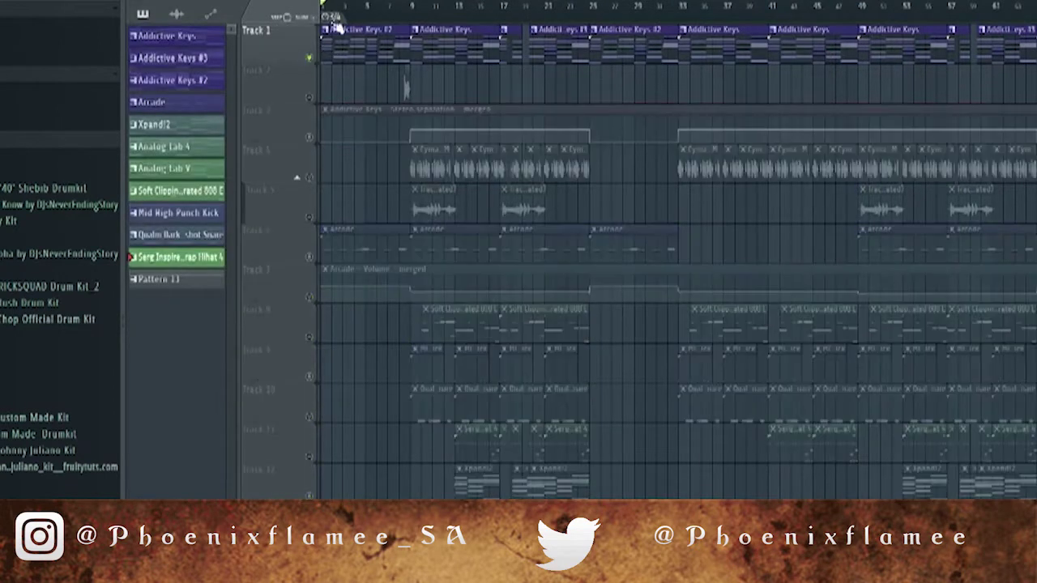
{"action": "left_click", "coordinate": [310, 138]}
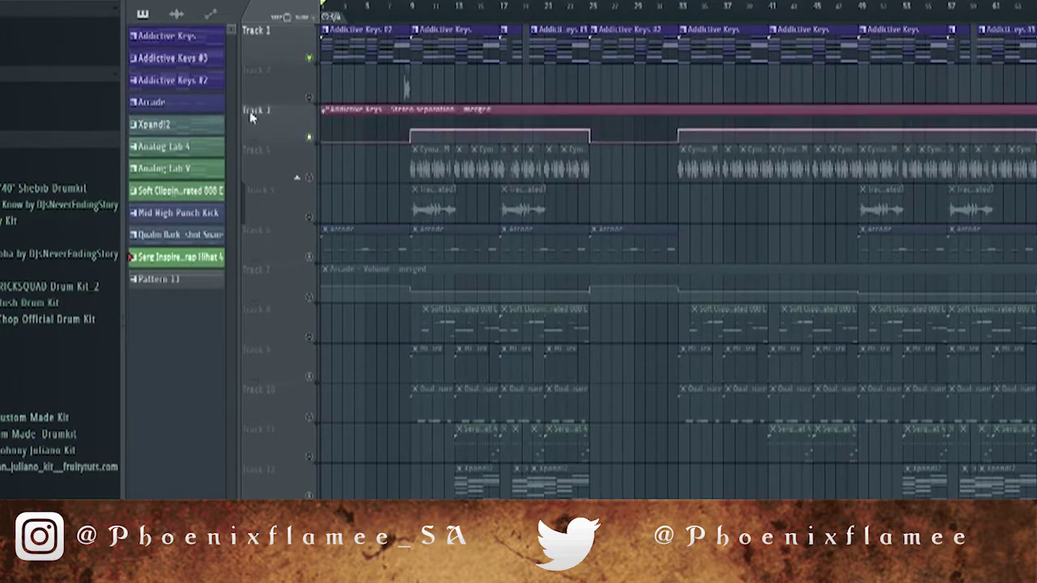
{"action": "key", "text": "space"}
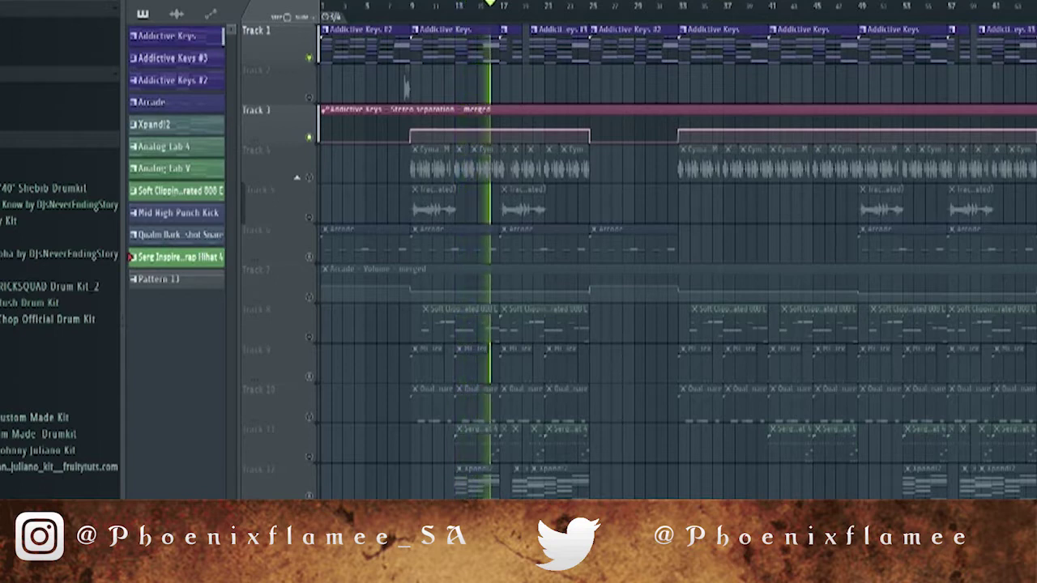
{"action": "key", "text": "space"}
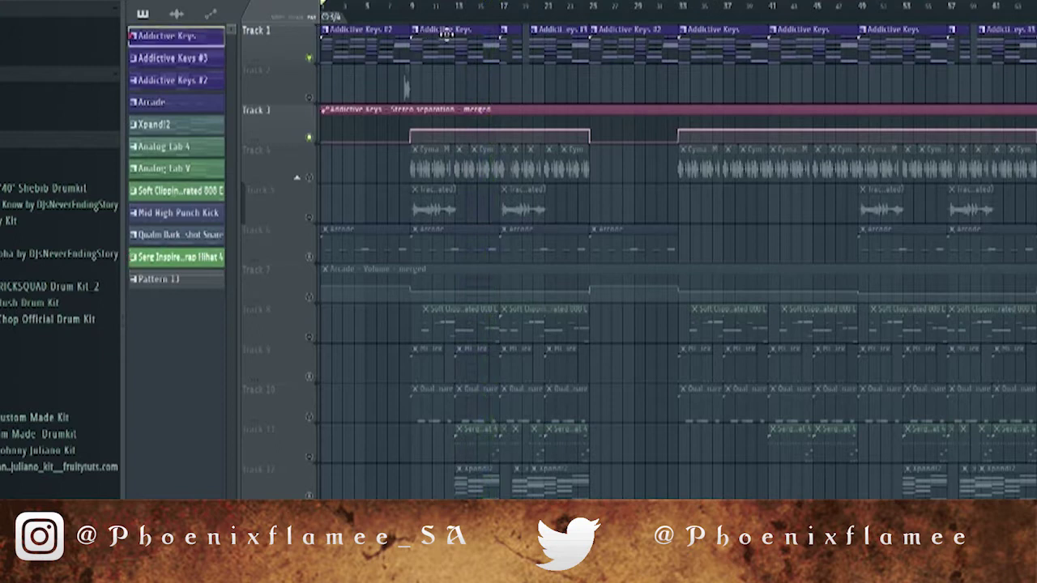
Examine the chord notes of the Addictive Keys pattern starting at bar 9 in the piano roll
{"action": "double_click", "coordinate": [446, 32]}
{"action": "scroll", "coordinate": [364, 114], "scroll_direction": "down", "scroll_amount": 7}
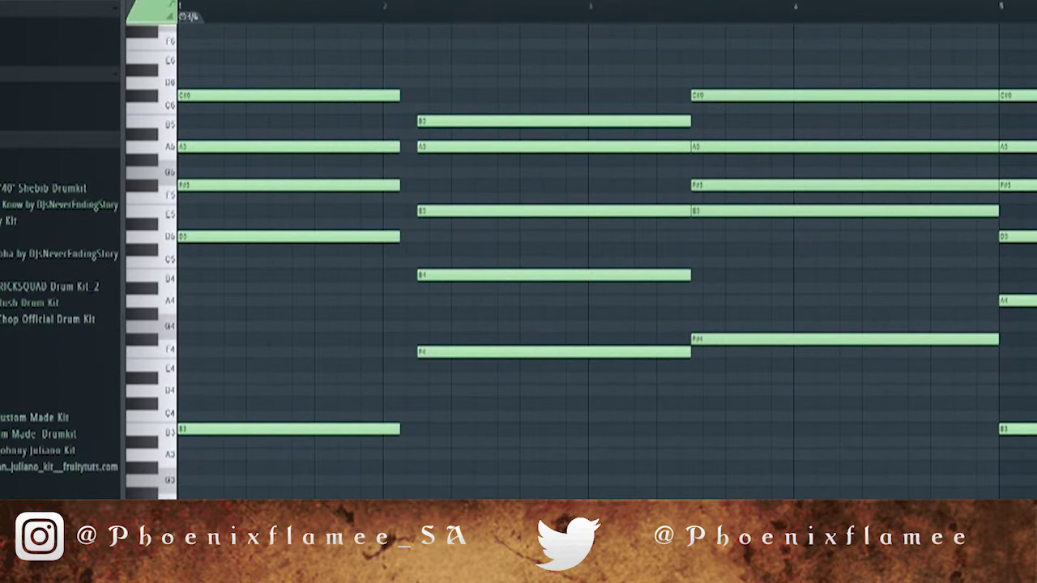
{"action": "scroll", "coordinate": [518, 260], "scroll_direction": "down", "scroll_amount": 3}
{"action": "scroll", "coordinate": [922, 401], "scroll_direction": "up", "scroll_amount": 2}
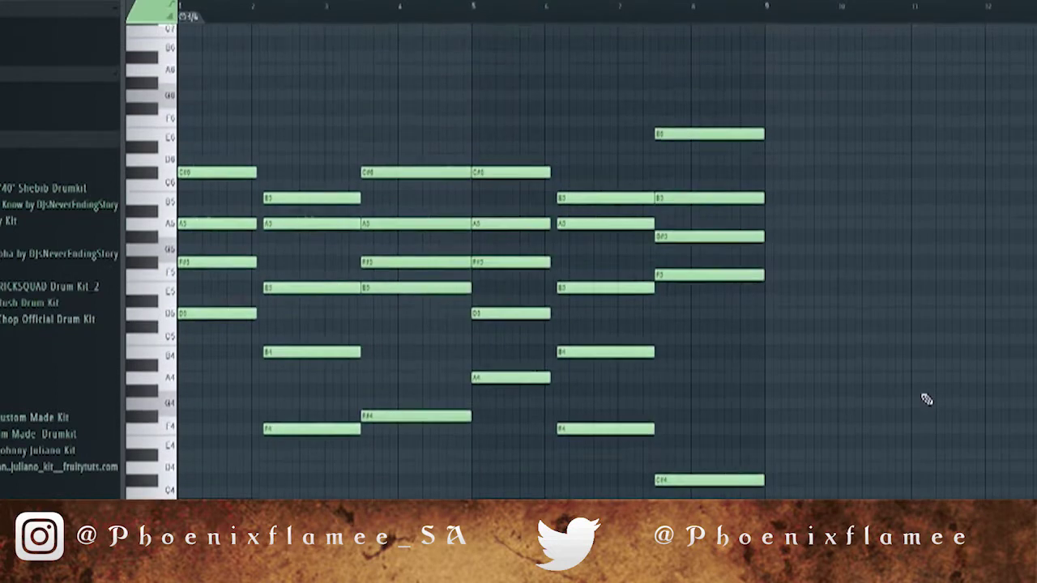
{"action": "scroll", "coordinate": [925, 399], "scroll_direction": "down", "scroll_amount": 3}
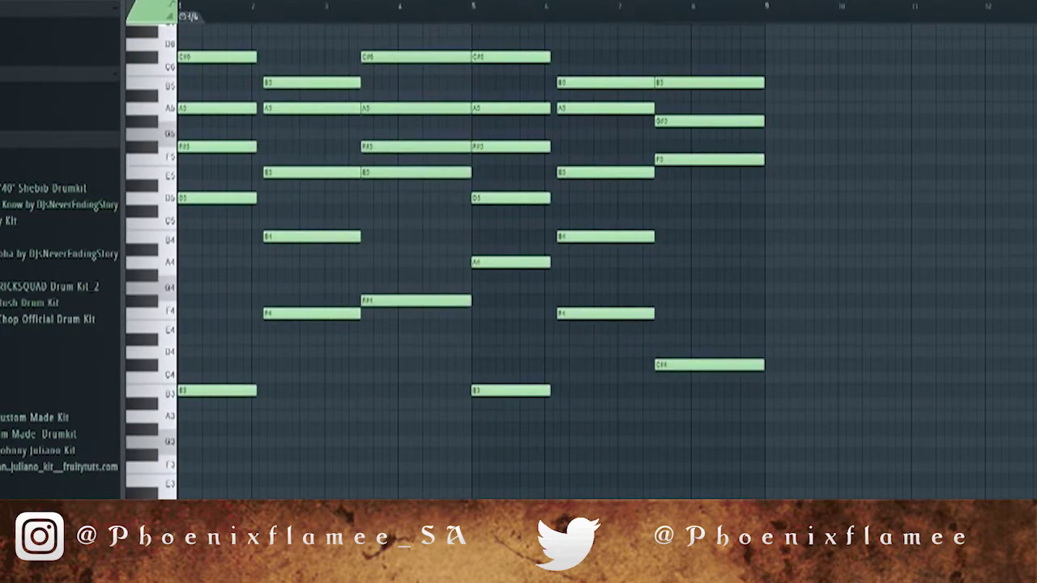
{"action": "key", "text": "F5"}
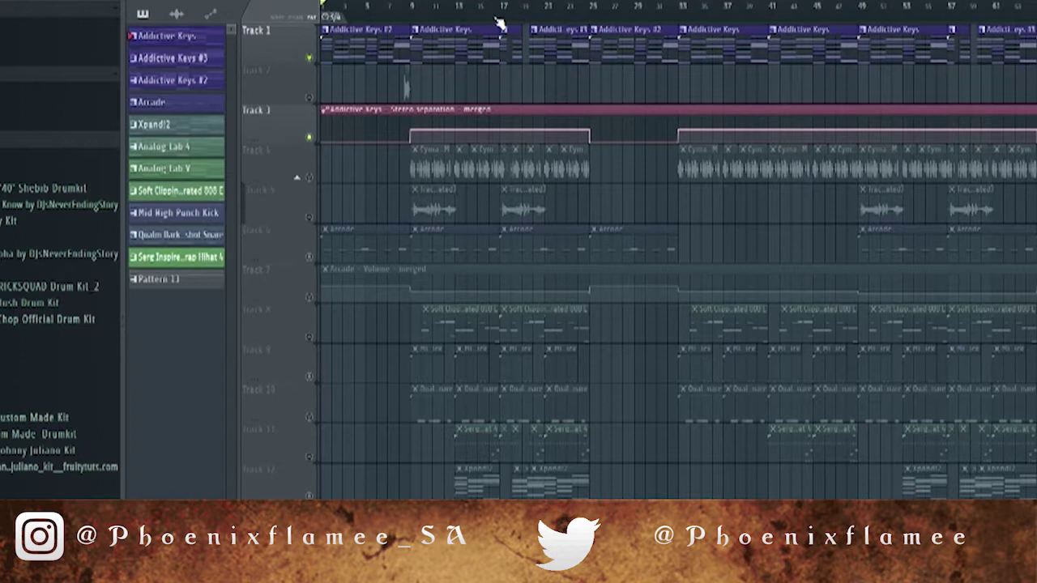
Reopen the Addictive Keys pattern's notes and look through the available chord and scale stamps
{"action": "double_click", "coordinate": [450, 49]}
{"action": "left_click", "coordinate": [132, 2]}
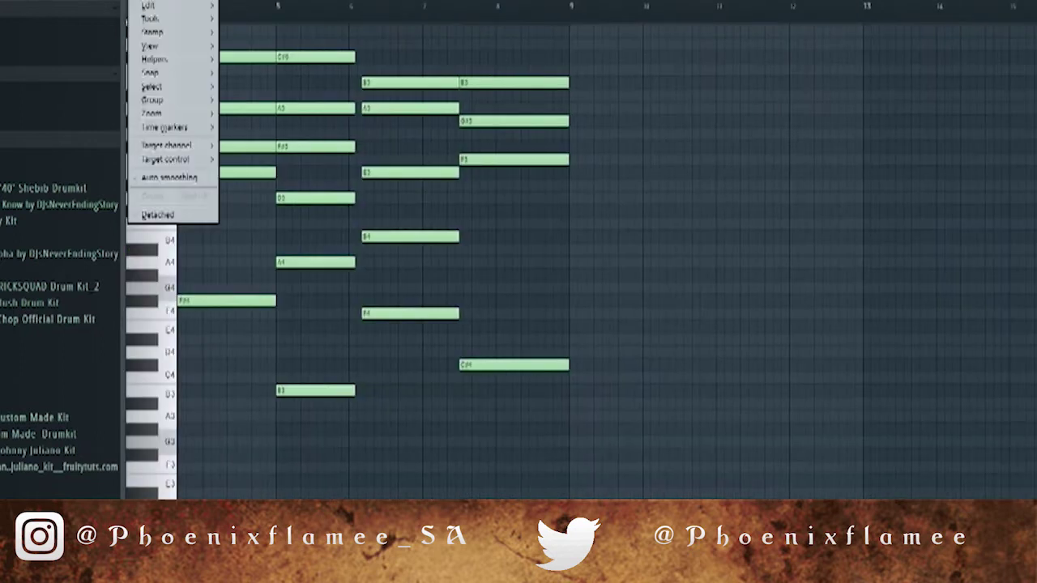
{"action": "left_click", "coordinate": [153, 31]}
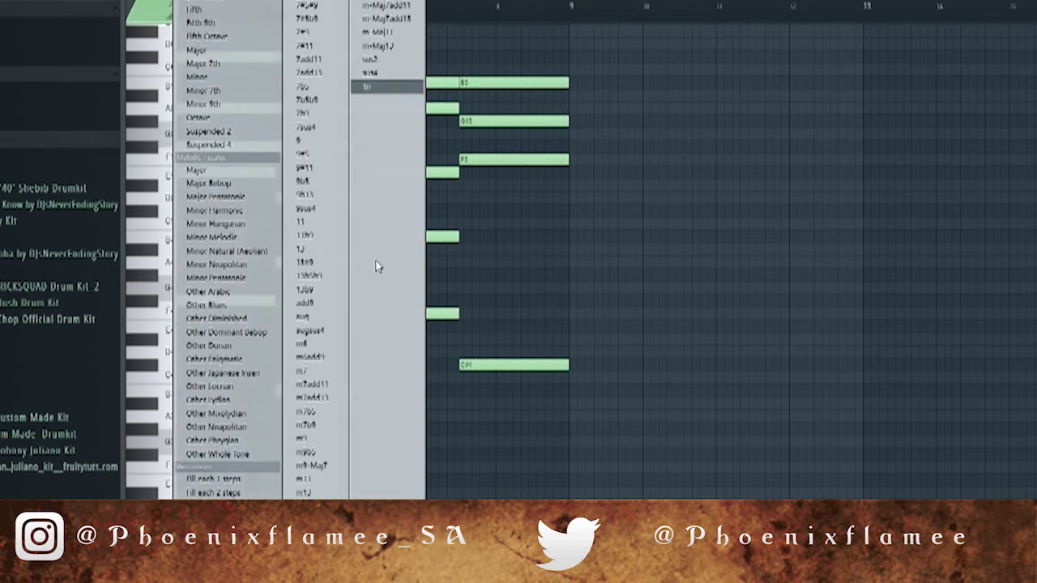
{"action": "left_click", "coordinate": [315, 275]}
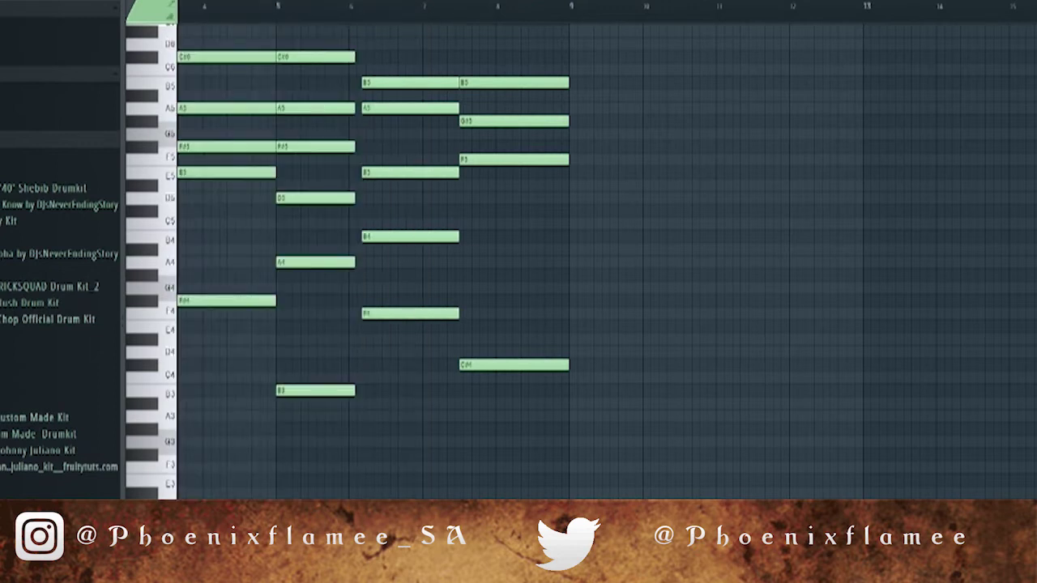
{"action": "key", "text": "F5"}
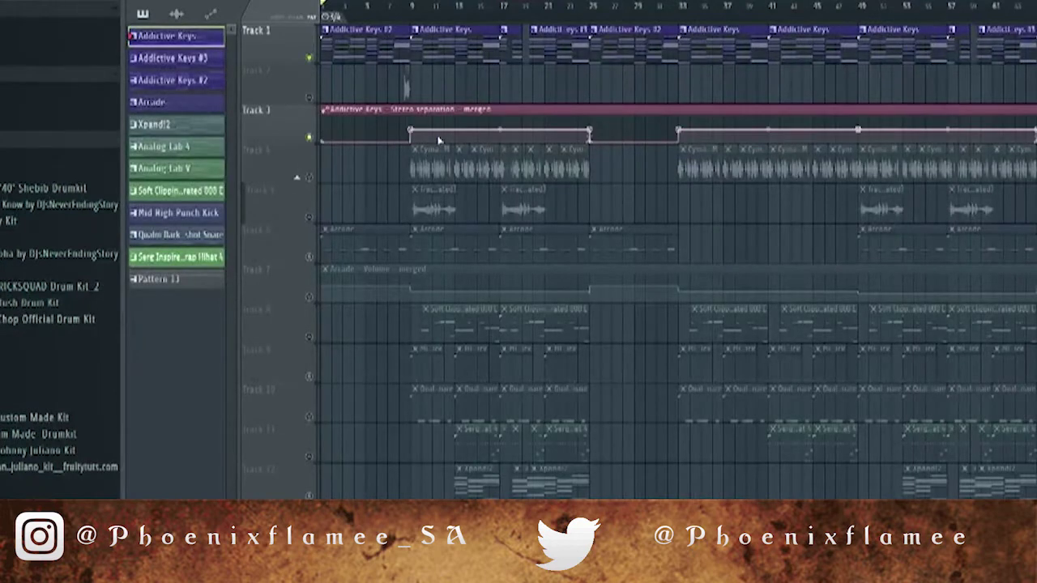
Solo the Arcade melody on Track 6 and listen to it from the start of the song
{"action": "left_click", "coordinate": [311, 258]}
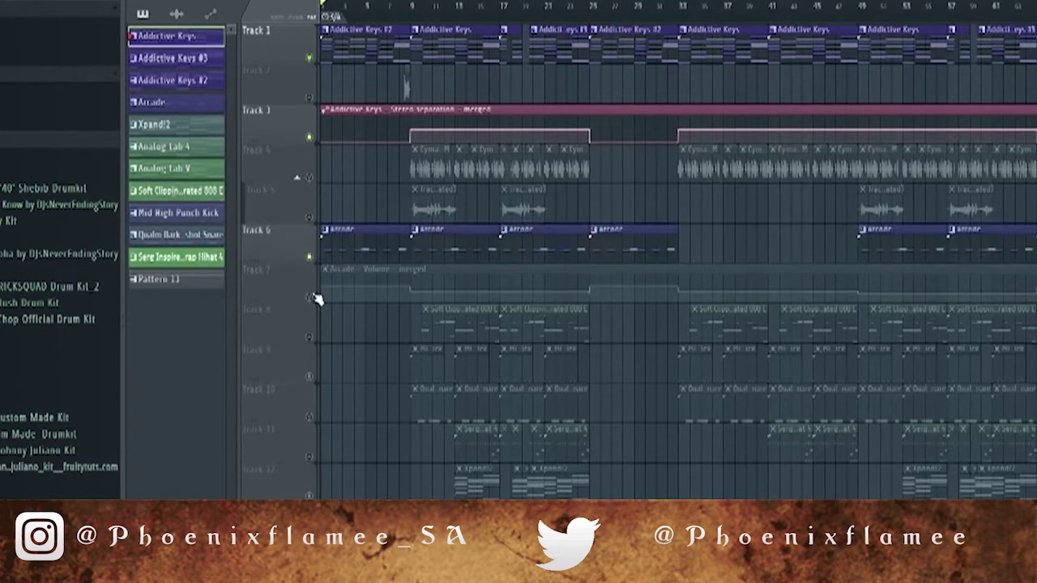
{"action": "left_click", "coordinate": [312, 299]}
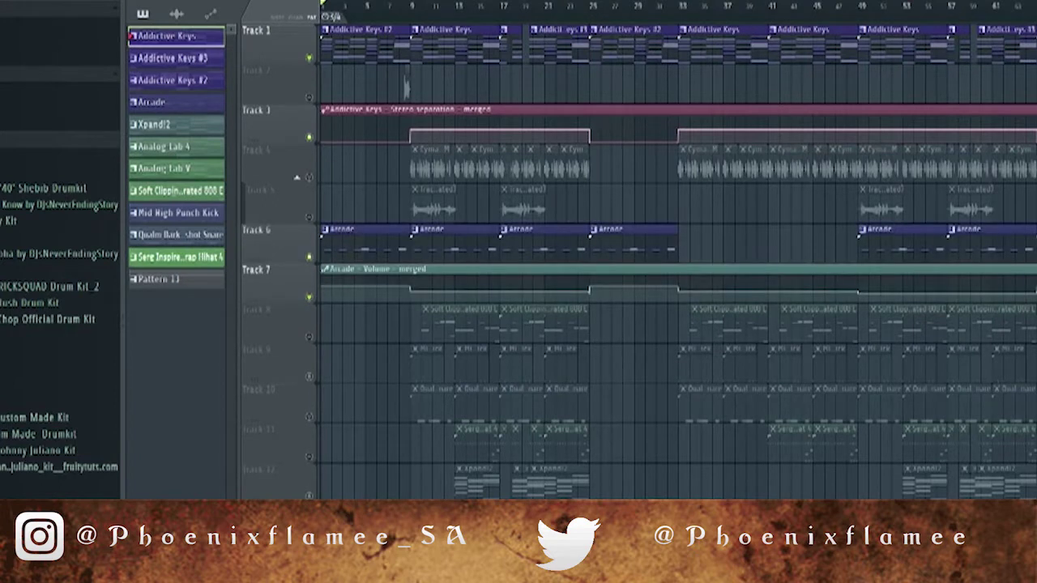
{"action": "right_click", "coordinate": [310, 258]}
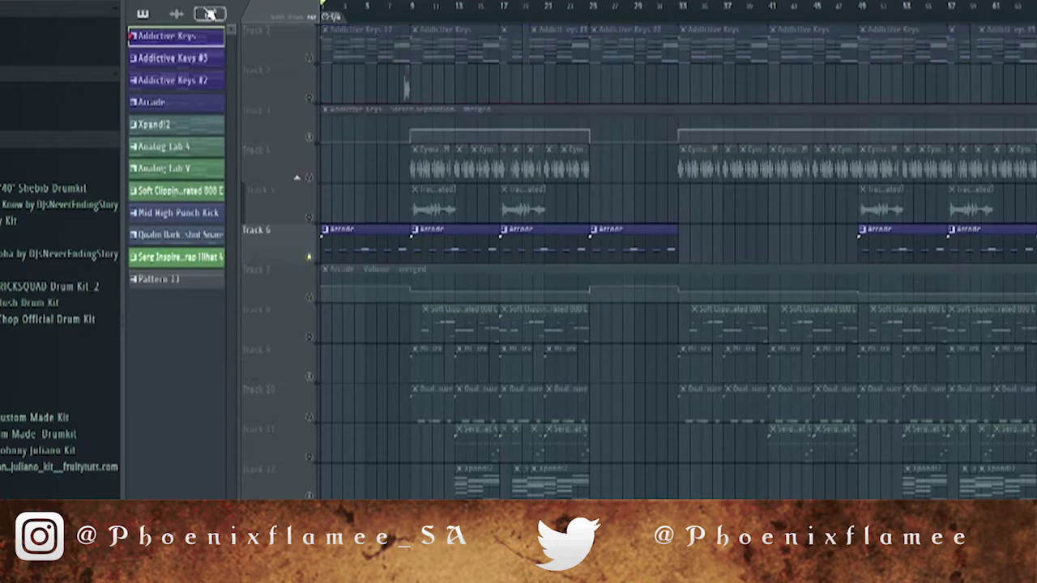
{"action": "key", "text": "space"}
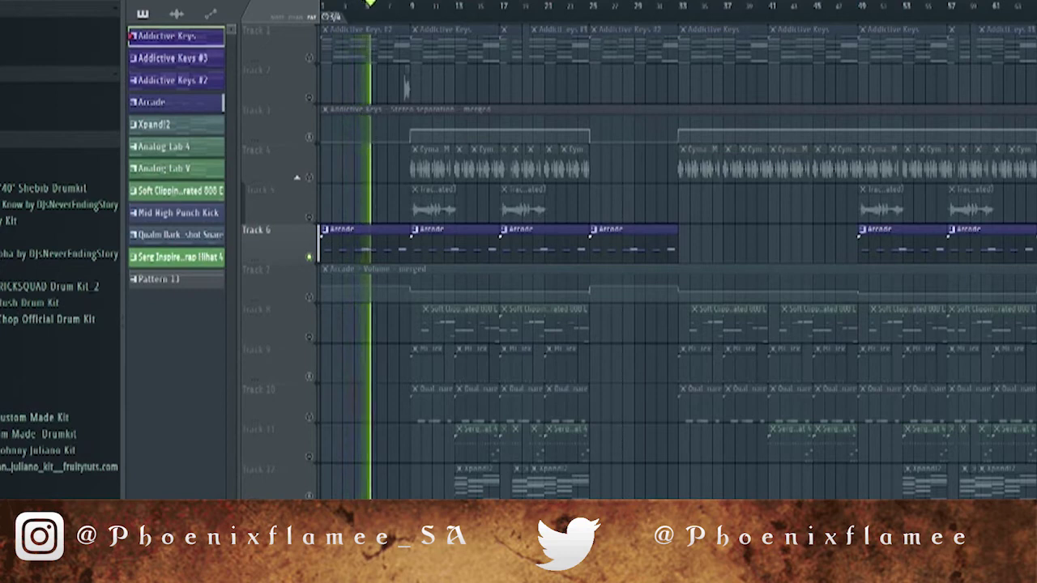
{"action": "key", "text": "space"}
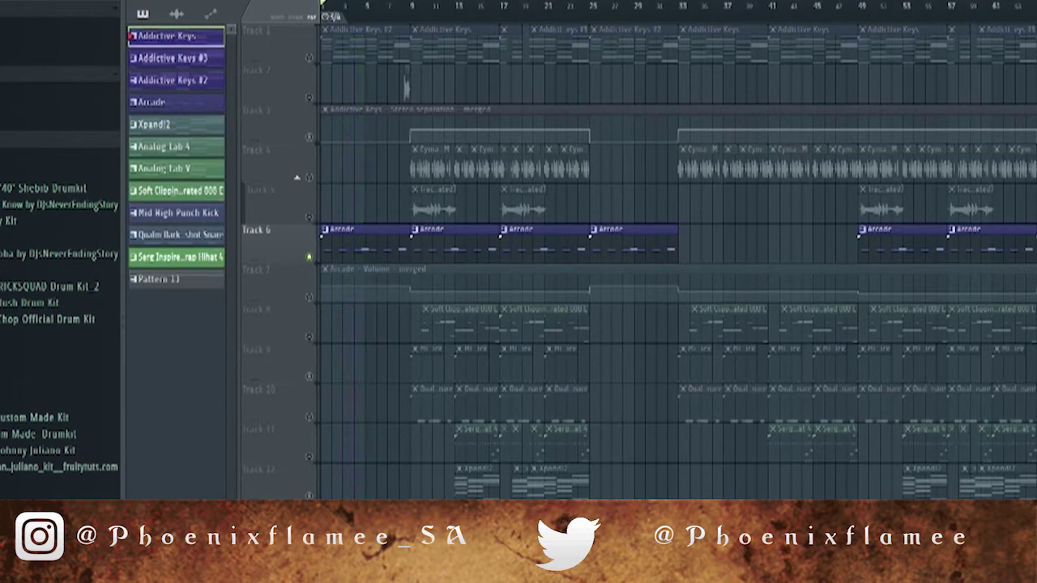
With bars 9 to 17 selected, enable Tracks 7 and 1 alongside Track 6 and listen from bar 5
{"action": "right_click", "coordinate": [411, 16]}
{"action": "left_click_drag", "start_coordinate": [411, 13], "coordinate": [499, 12]}
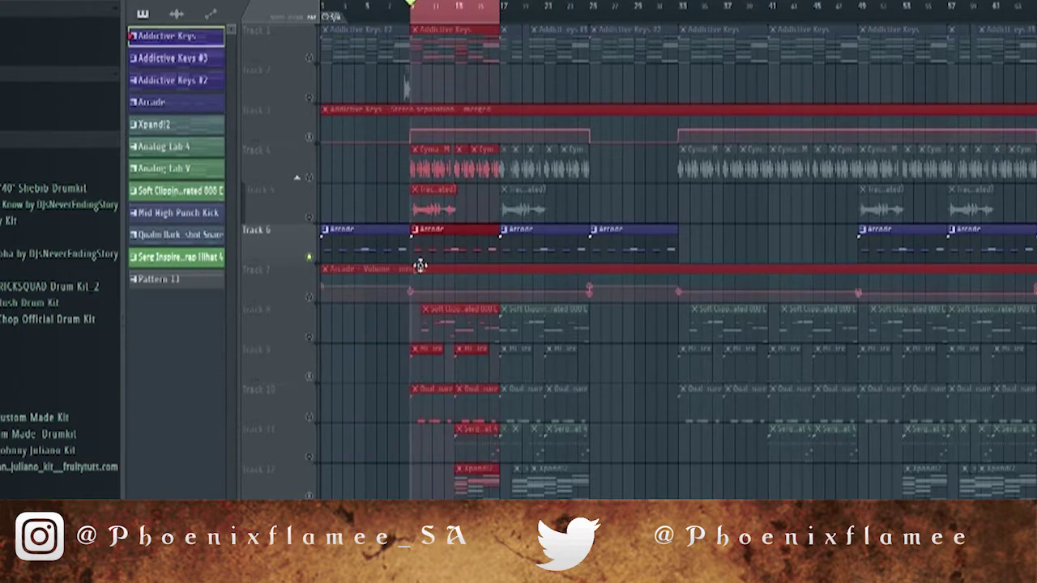
{"action": "left_click", "coordinate": [310, 297]}
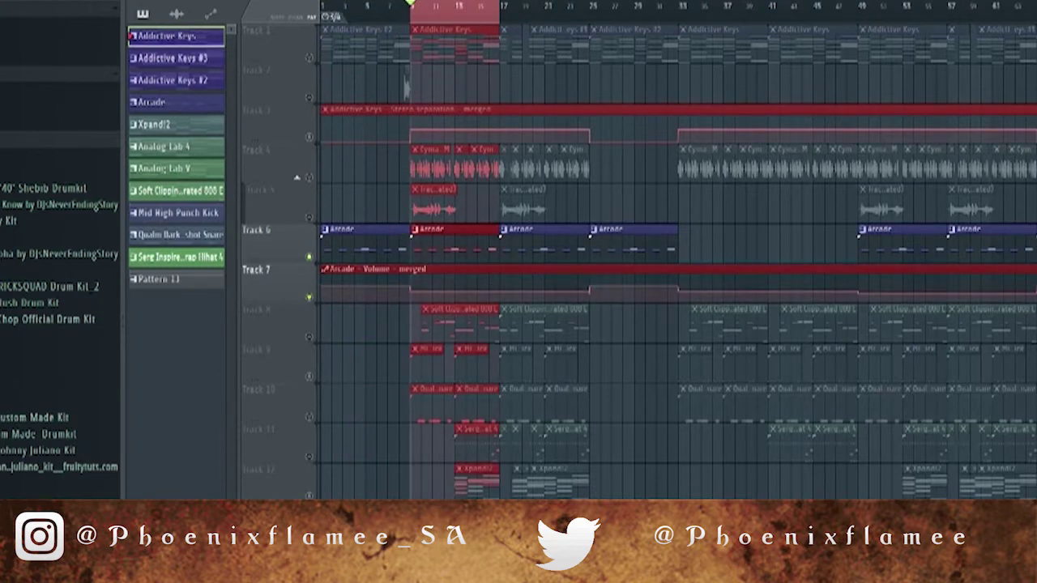
{"action": "left_click", "coordinate": [311, 57]}
{"action": "left_click", "coordinate": [365, 6]}
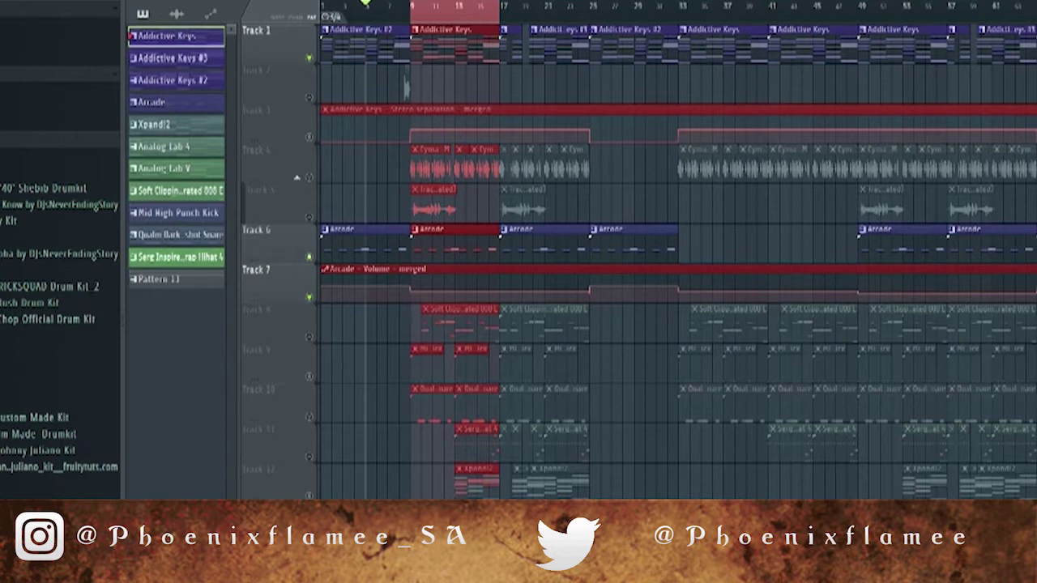
{"action": "key", "text": "space"}
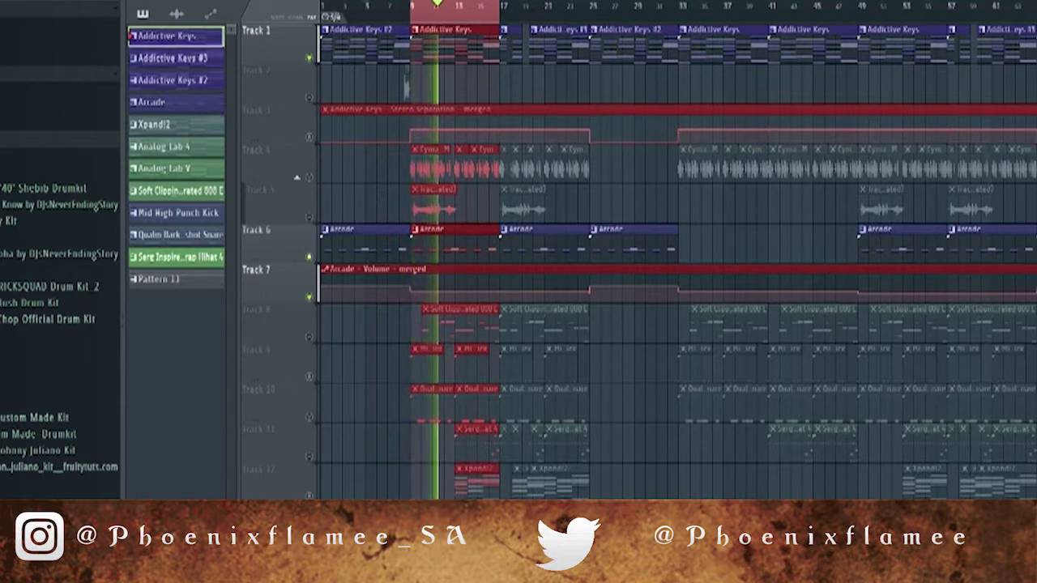
{"action": "key", "text": "space"}
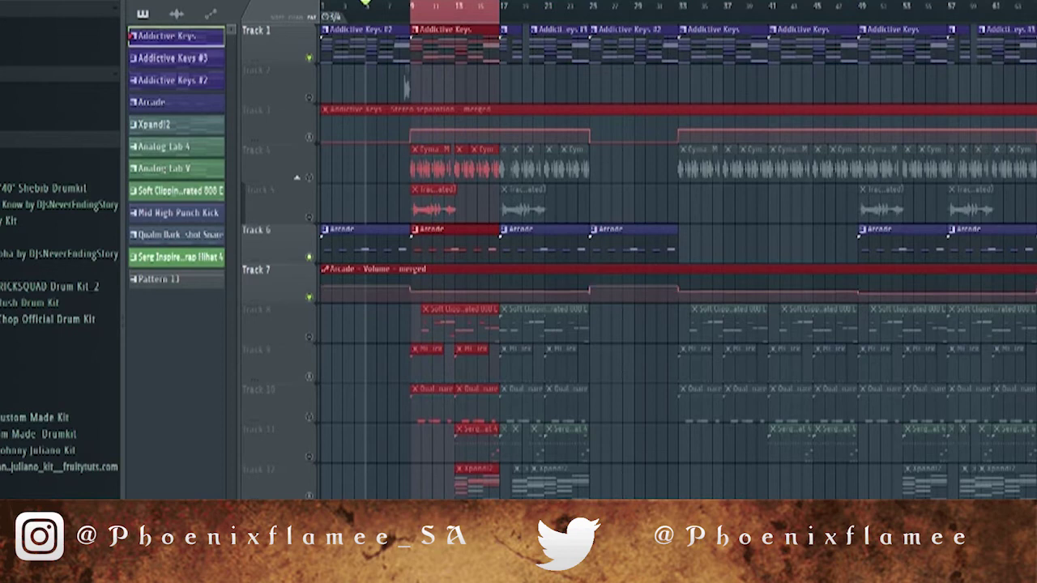
Set the time selection to bars 17 to 25 and enable the Xpand!2 clips on Track 12
{"action": "left_click_drag", "start_coordinate": [427, 13], "coordinate": [590, 16]}
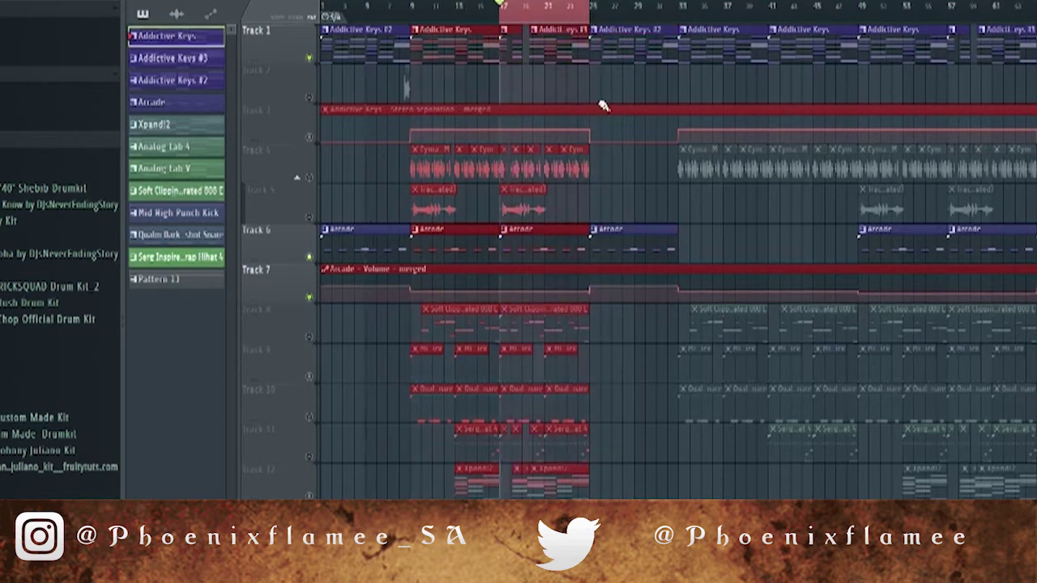
{"action": "left_click", "coordinate": [397, 494]}
{"action": "left_click", "coordinate": [309, 496]}
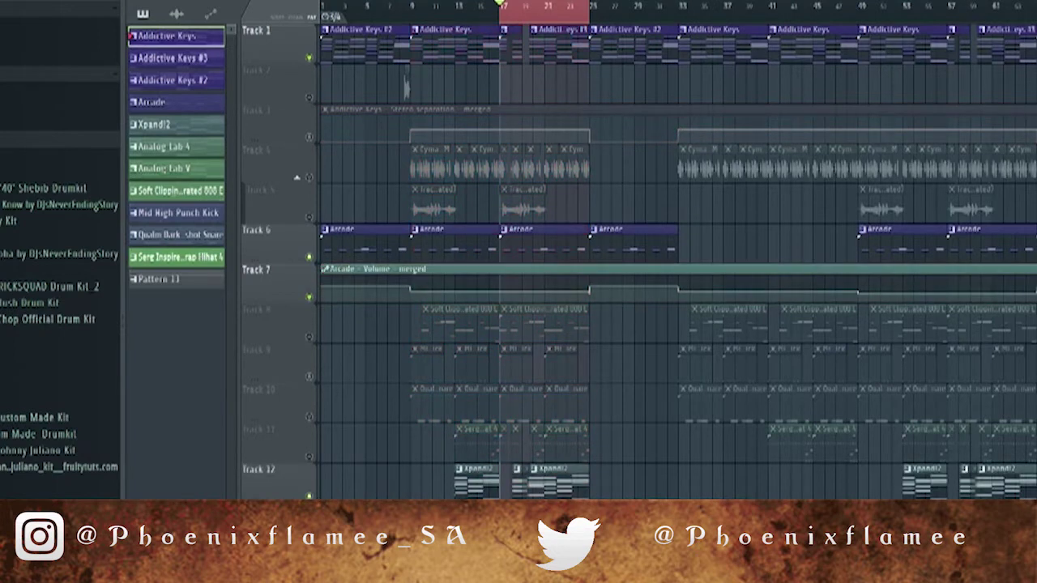
Open the Xpand!2 pattern and its instrument window, and look through the 01 Soft Pads presets without changing the patch
{"action": "double_click", "coordinate": [580, 480]}
{"action": "key", "text": "F6"}
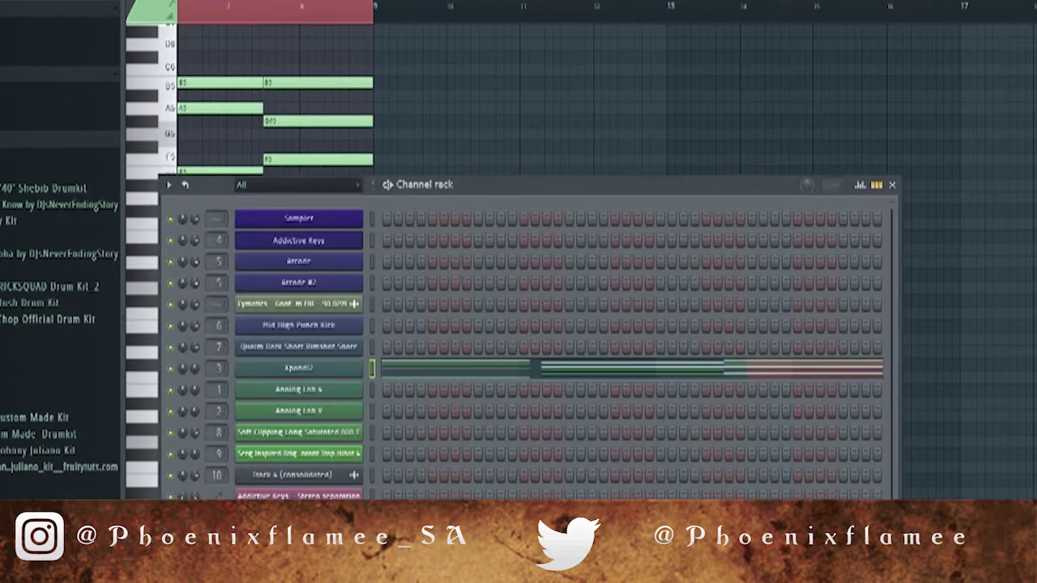
{"action": "left_click", "coordinate": [298, 367]}
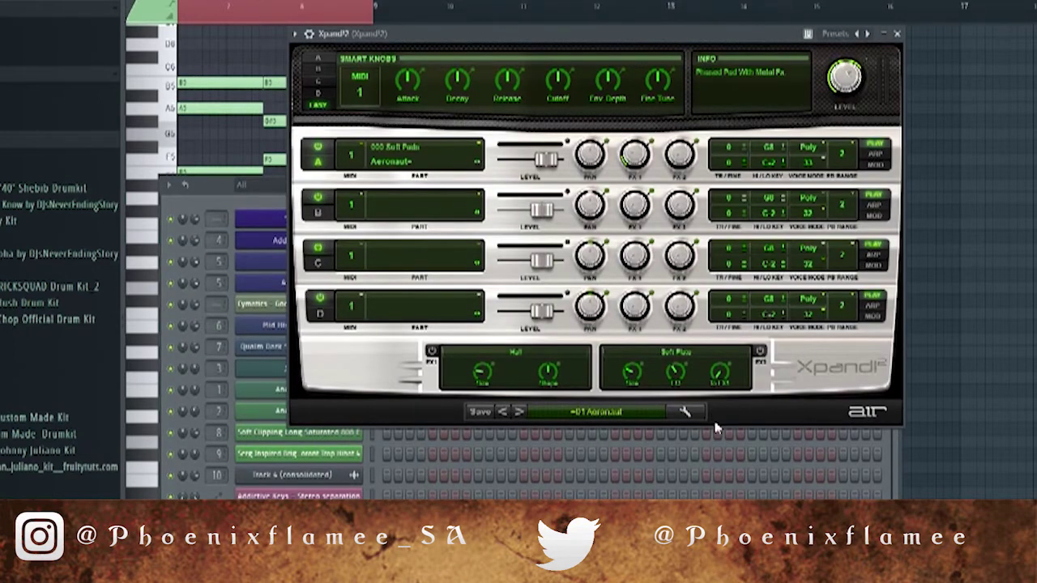
{"action": "left_click", "coordinate": [589, 411]}
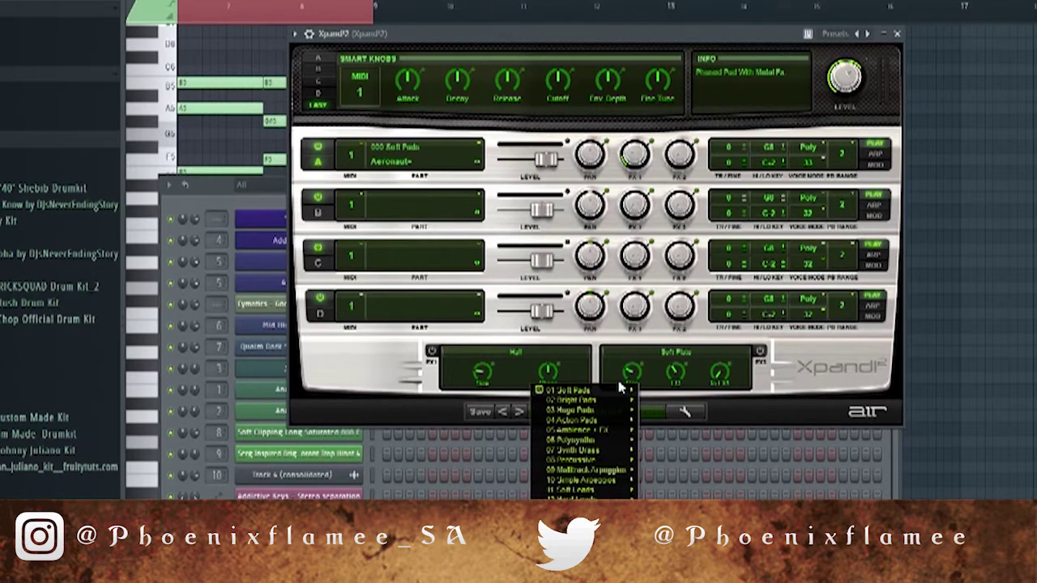
{"action": "mouse_move", "coordinate": [621, 393]}
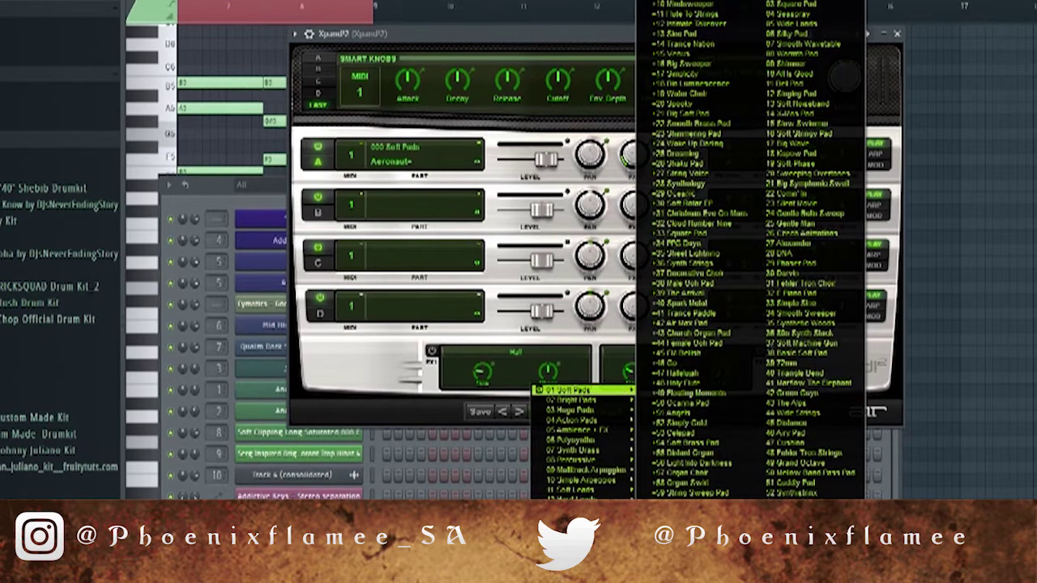
{"action": "key", "text": "Escape"}
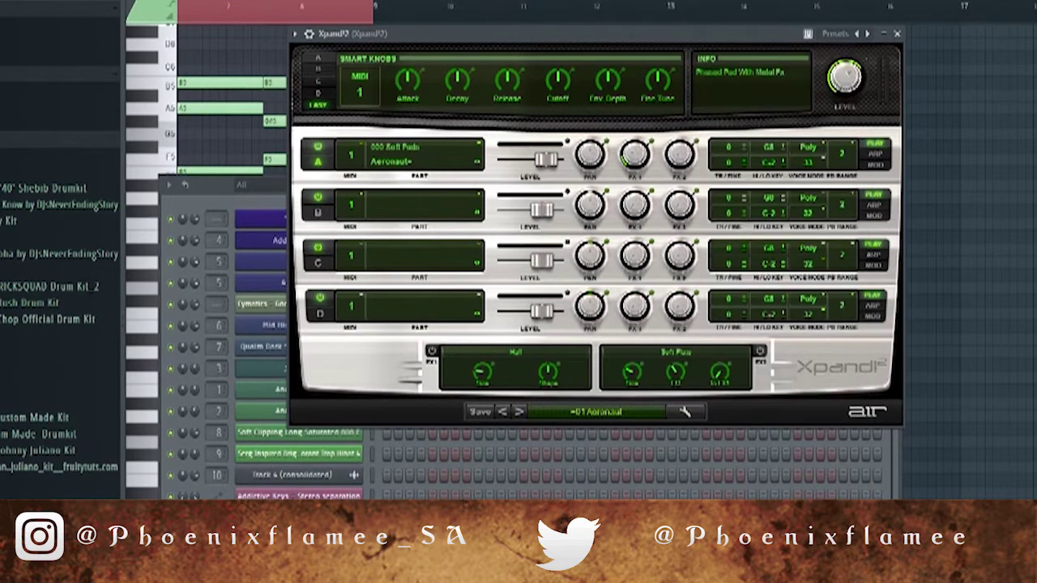
Play the Xpand!2 pad, view its channel in the mixer, and return to the playlist
{"action": "key", "text": "space"}
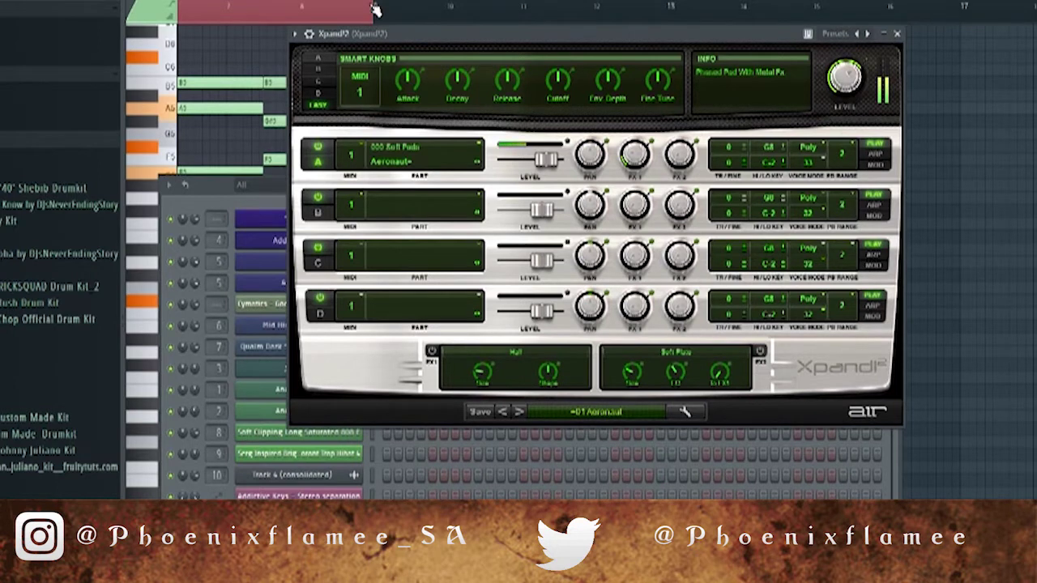
{"action": "left_click", "coordinate": [241, 212]}
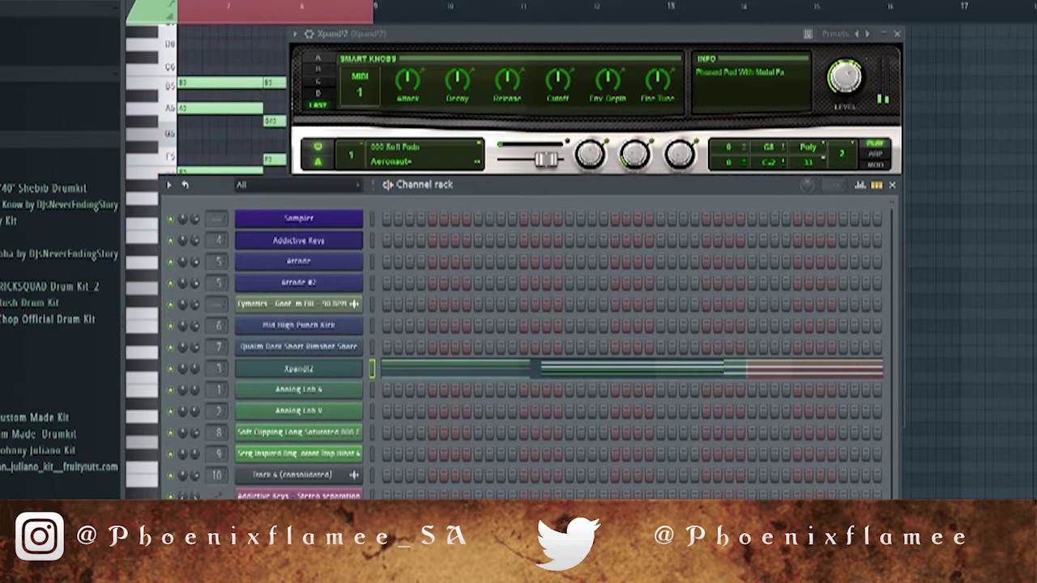
{"action": "key", "text": "F9"}
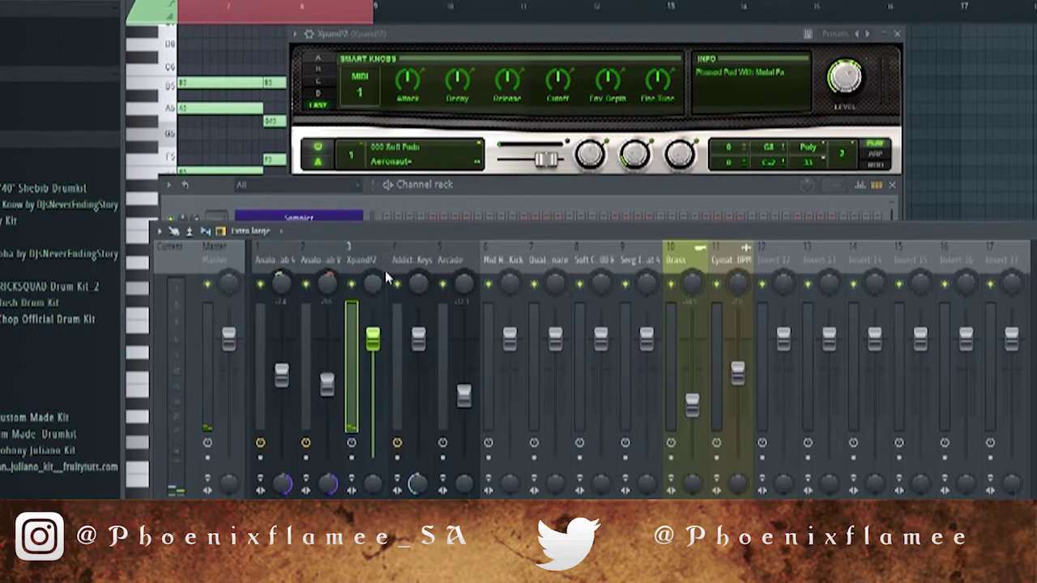
{"action": "left_click", "coordinate": [1035, 280]}
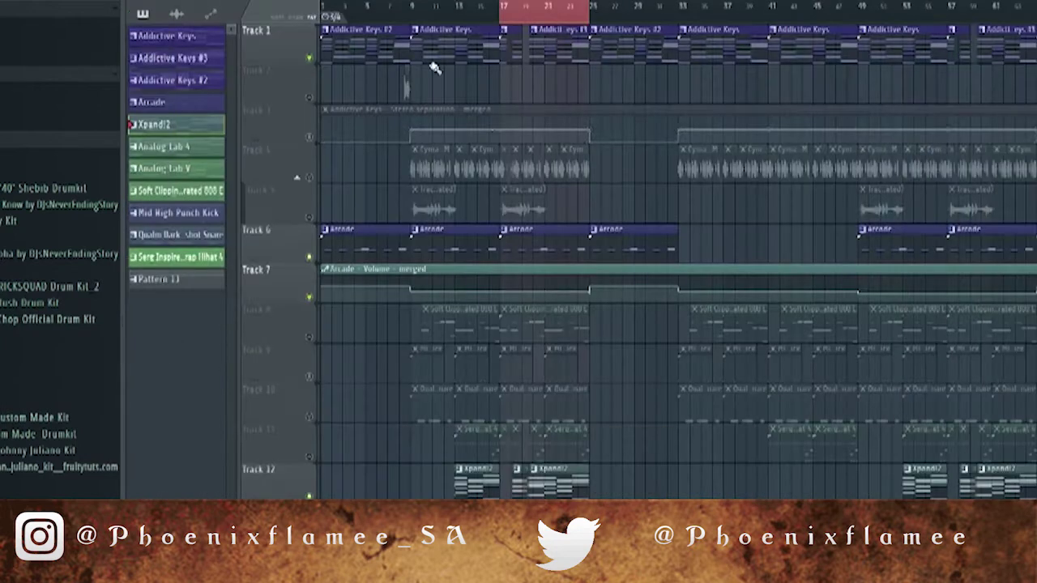
Enable the Analog Lab 4 clips on Track 13, open their pattern in the piano roll and play the chords
{"action": "scroll", "coordinate": [512, 485], "scroll_direction": "down", "scroll_amount": 3}
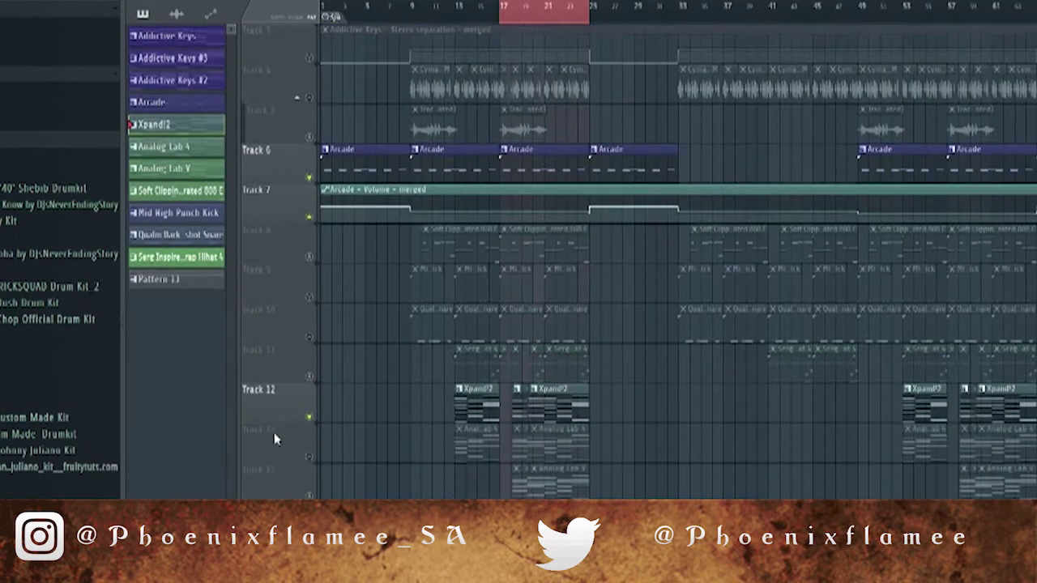
{"action": "left_click", "coordinate": [308, 458]}
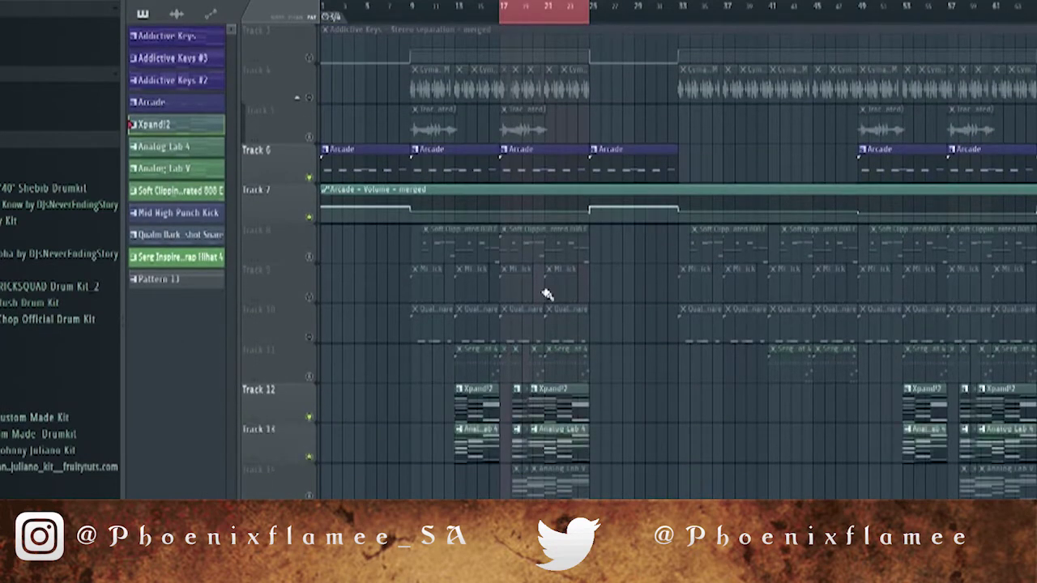
{"action": "double_click", "coordinate": [558, 446]}
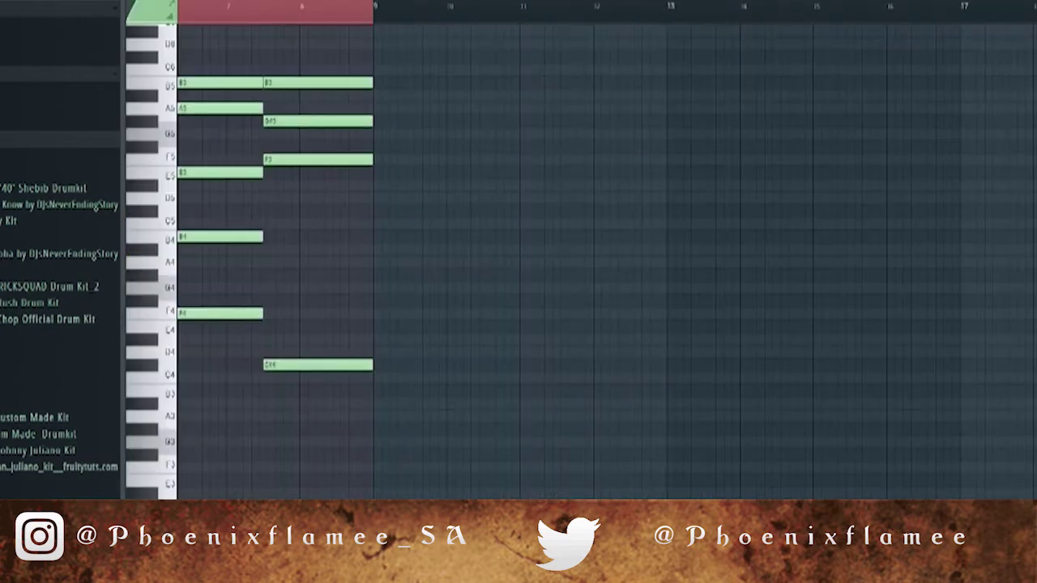
{"action": "key", "text": "F7"}
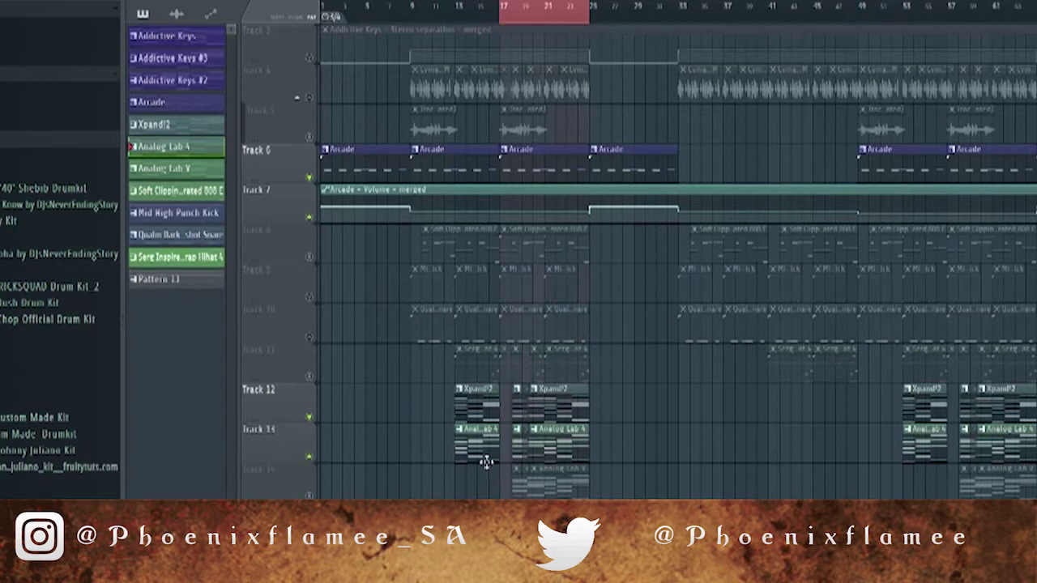
{"action": "double_click", "coordinate": [483, 437]}
{"action": "key", "text": "space"}
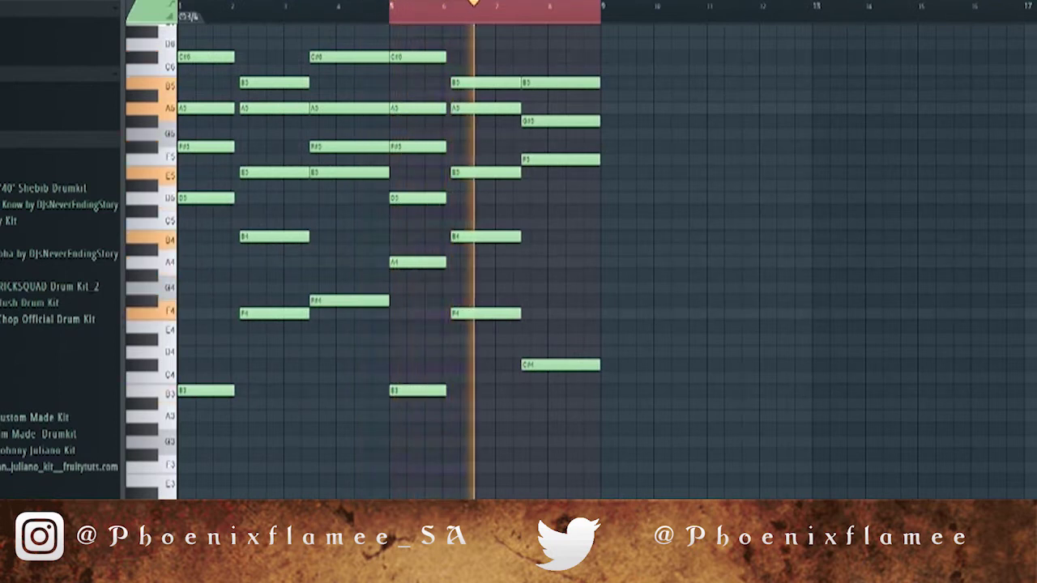
View Analog Lab 4's mixer channel and its Fruity Parametric EQ 2 during playback, check the channel rack, and return to the playlist
{"action": "key", "text": "F9"}
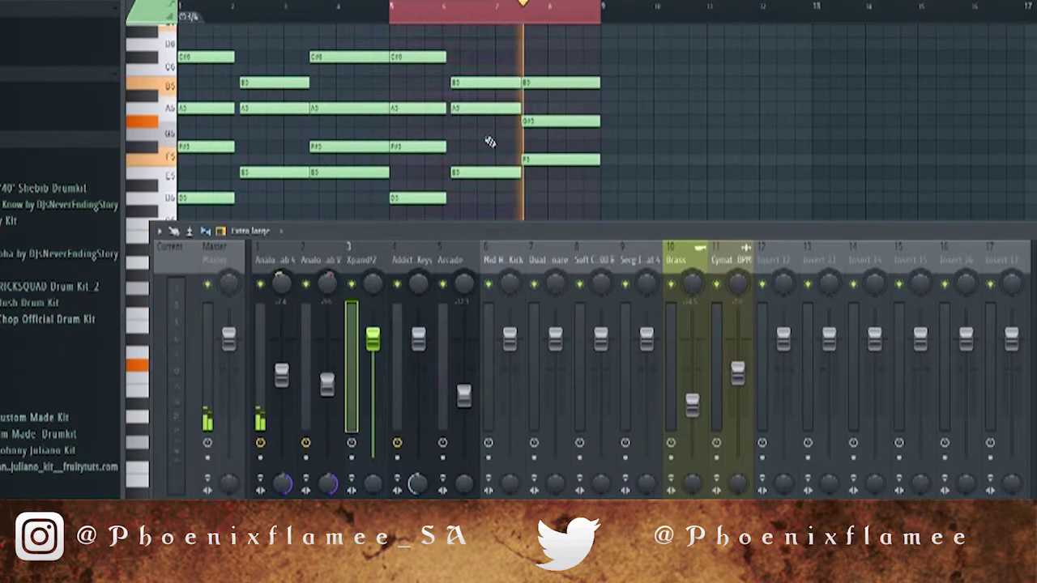
{"action": "left_click", "coordinate": [288, 259]}
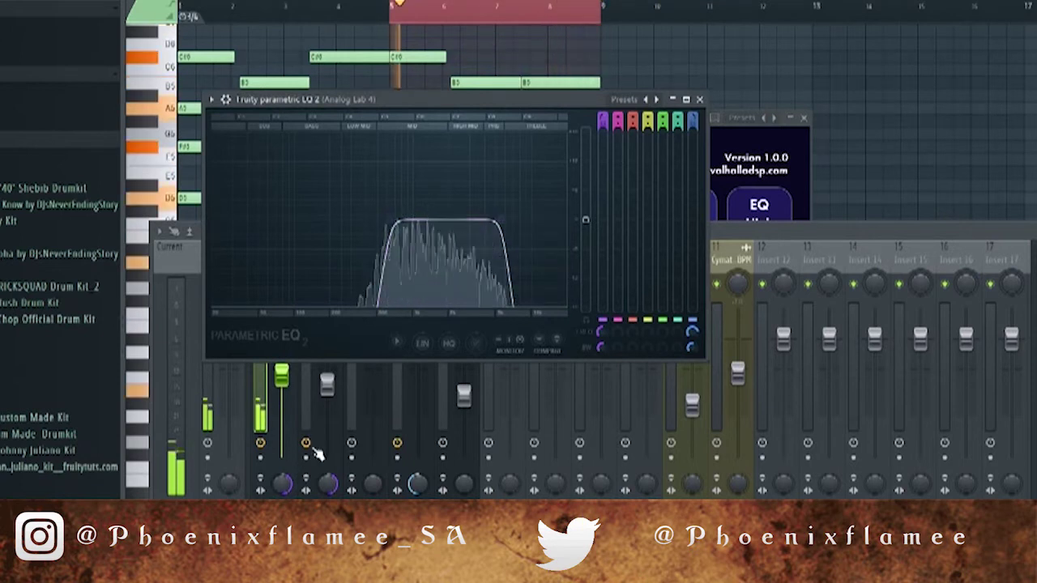
{"action": "left_click", "coordinate": [293, 406]}
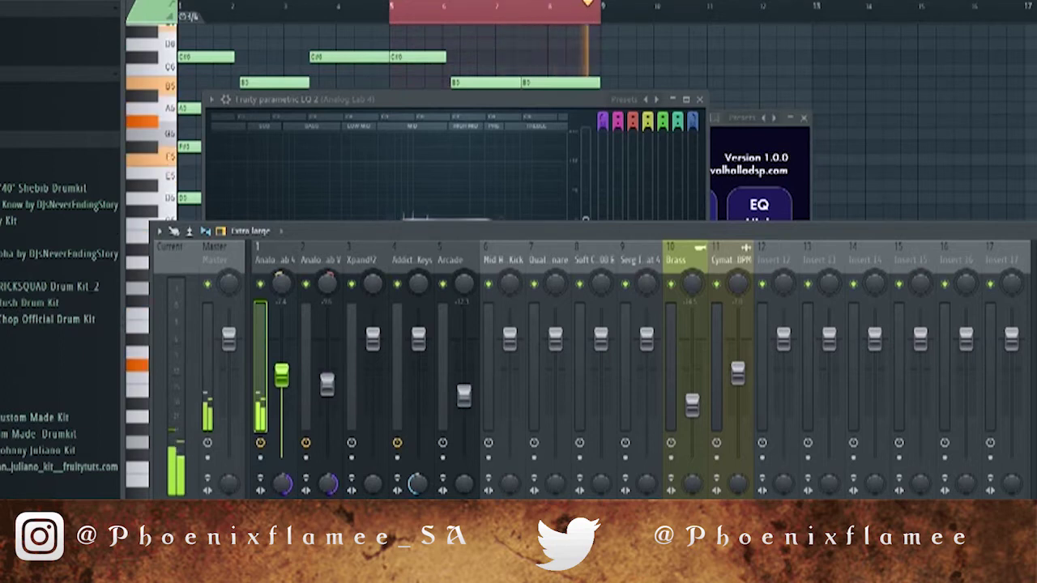
{"action": "key", "text": "F6"}
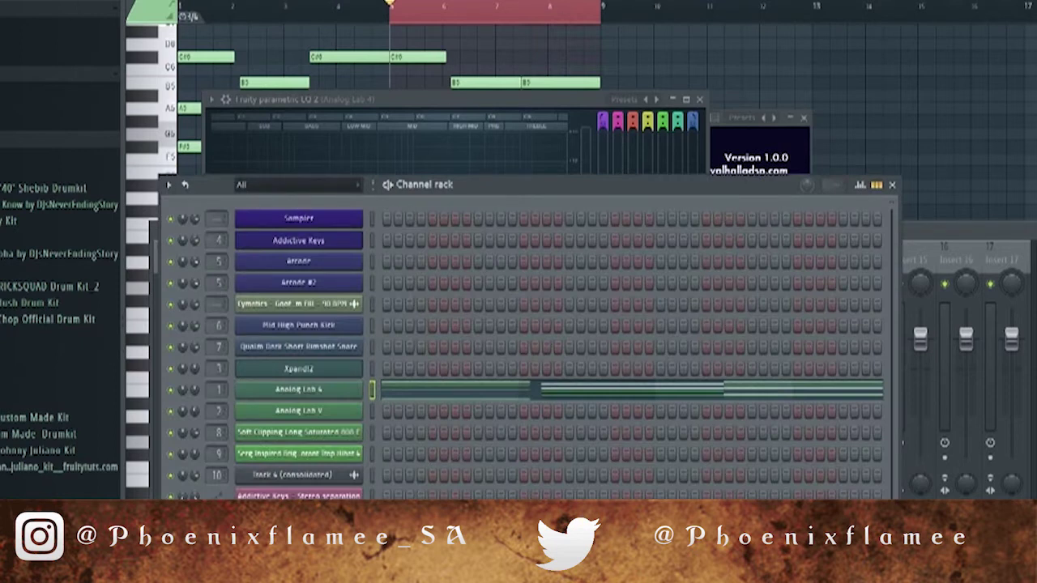
{"action": "key", "text": "F5"}
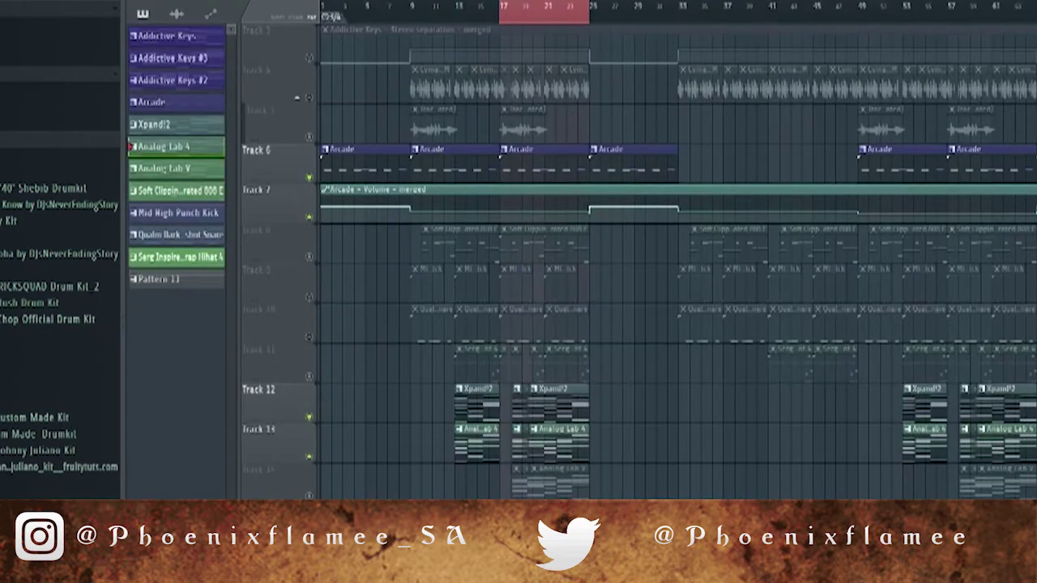
Enable the Analog Lab V clips on Track 14, play their pattern in the piano roll, and open the Analog Lab V instrument
{"action": "left_click", "coordinate": [301, 495]}
{"action": "double_click", "coordinate": [576, 481]}
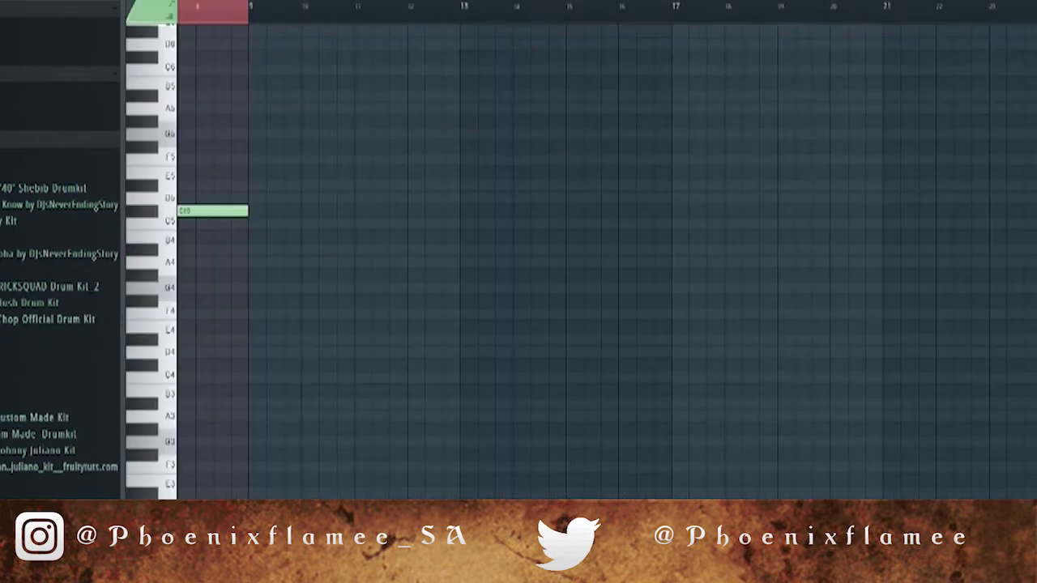
{"action": "key", "text": "space"}
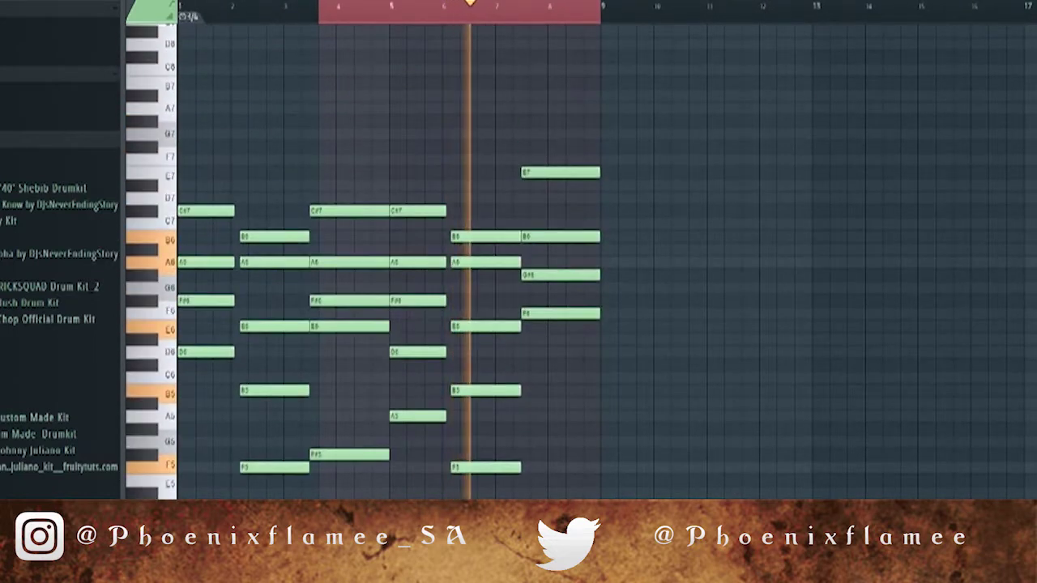
{"action": "key", "text": "F6"}
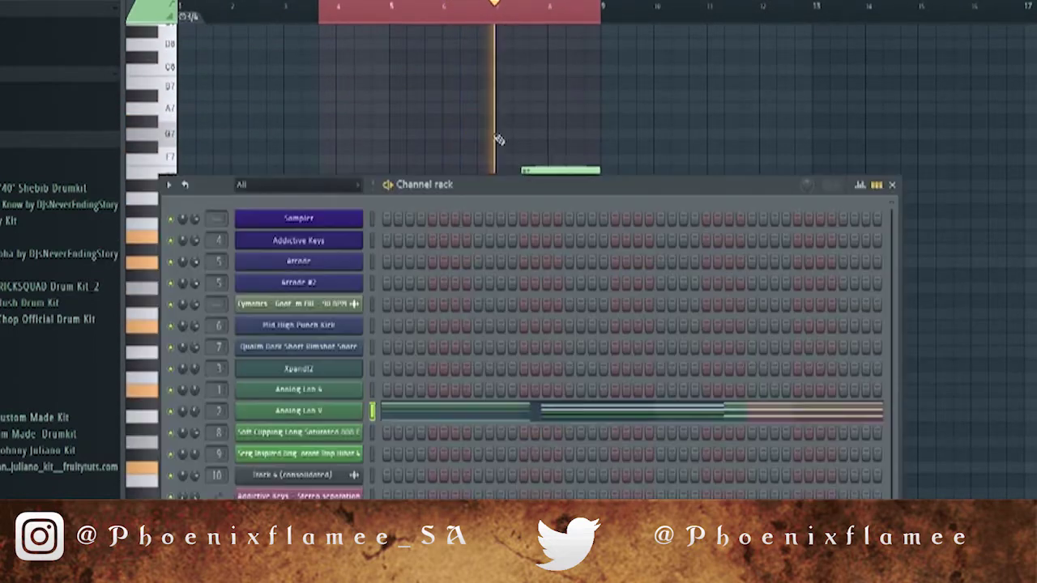
{"action": "left_click", "coordinate": [340, 410]}
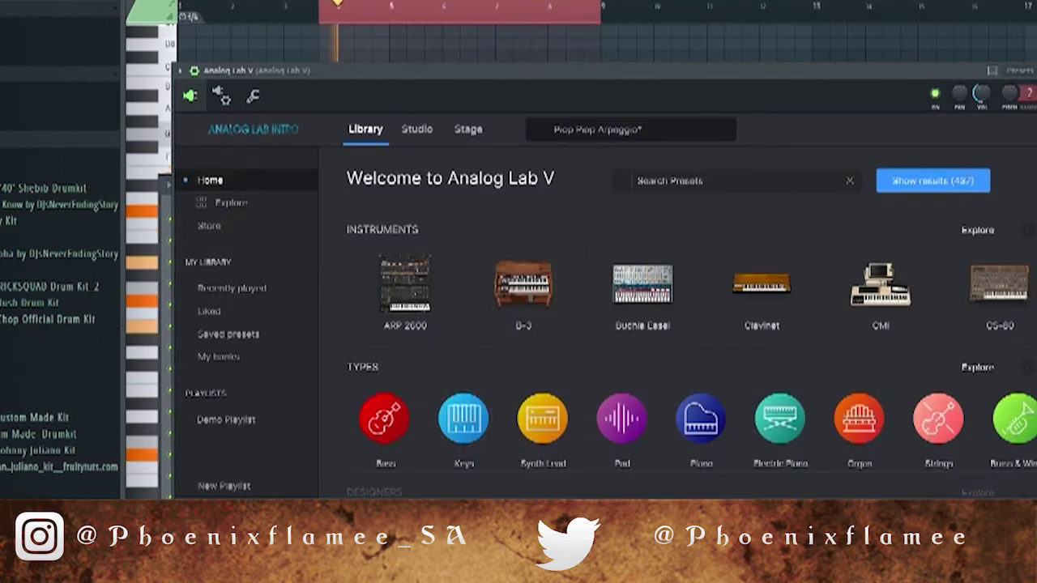
Examine the HalfTime and Fruity Parametric EQ 2 effects on Analog Lab V's mixer channel, and return to the playlist
{"action": "key", "text": "F7"}
{"action": "key", "text": "F9"}
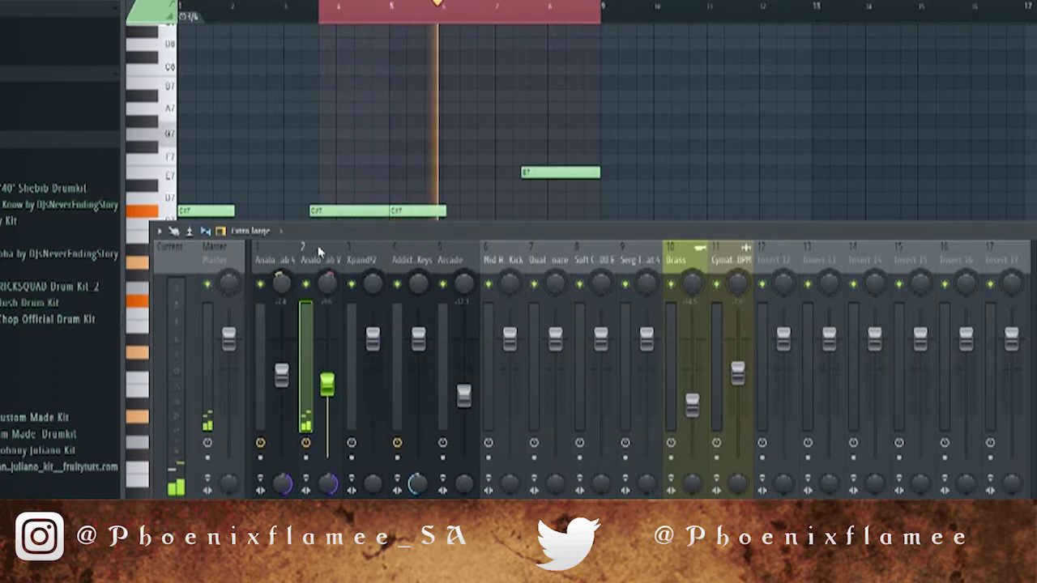
{"action": "left_click", "coordinate": [1033, 283]}
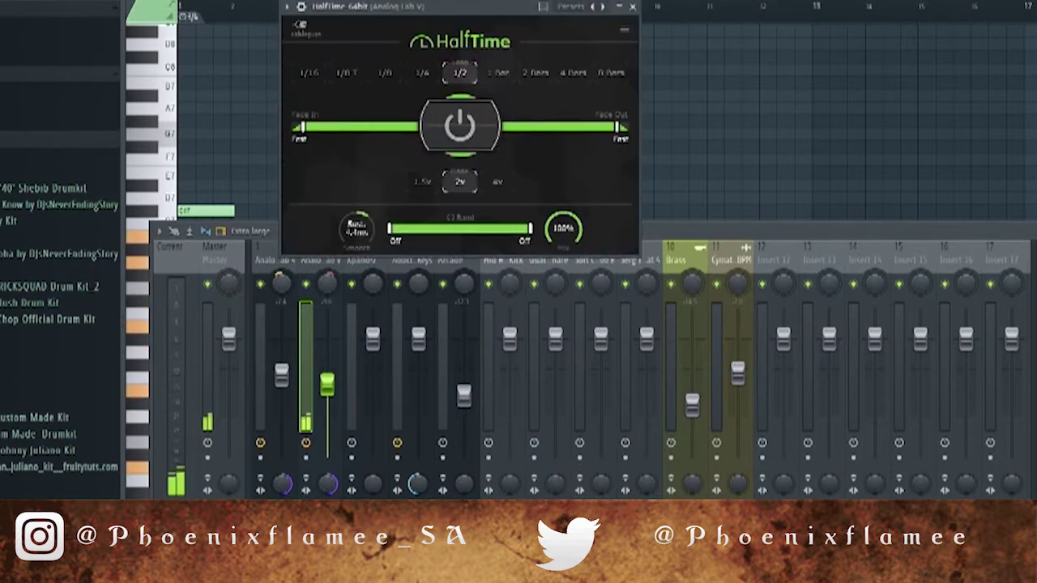
{"action": "left_click", "coordinate": [1034, 304]}
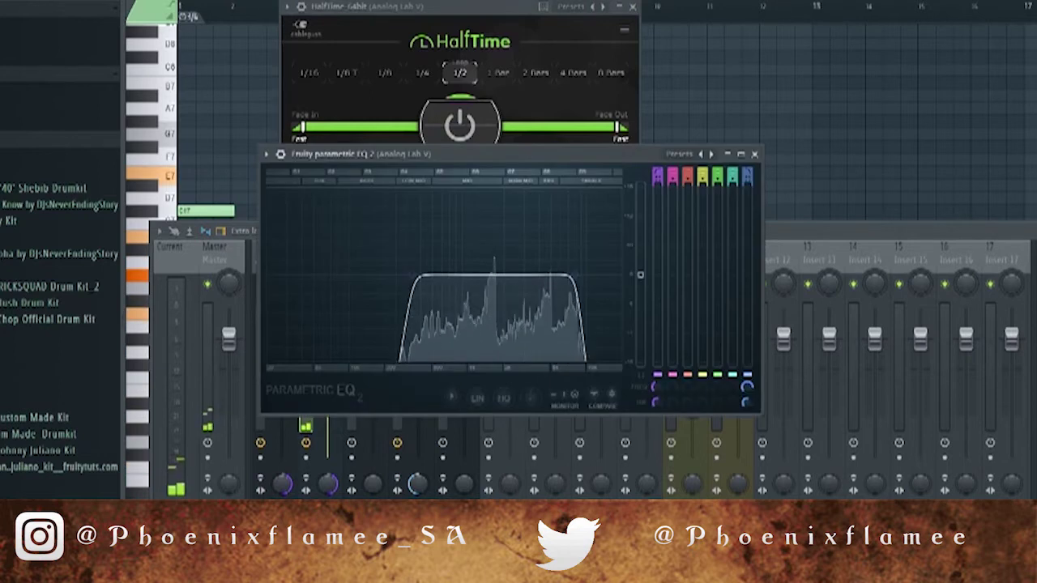
{"action": "left_click", "coordinate": [1034, 231]}
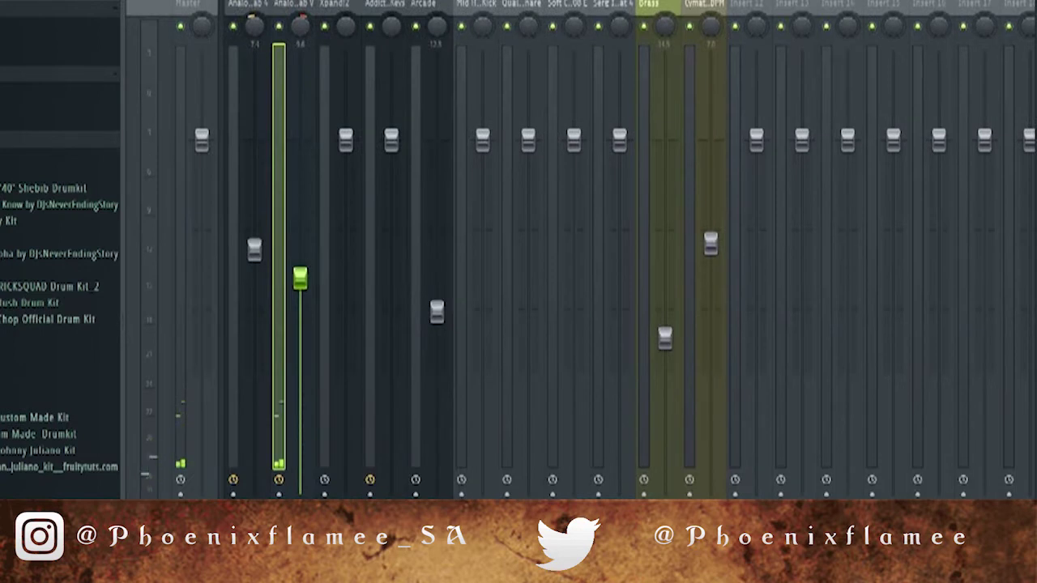
{"action": "key", "text": "F5"}
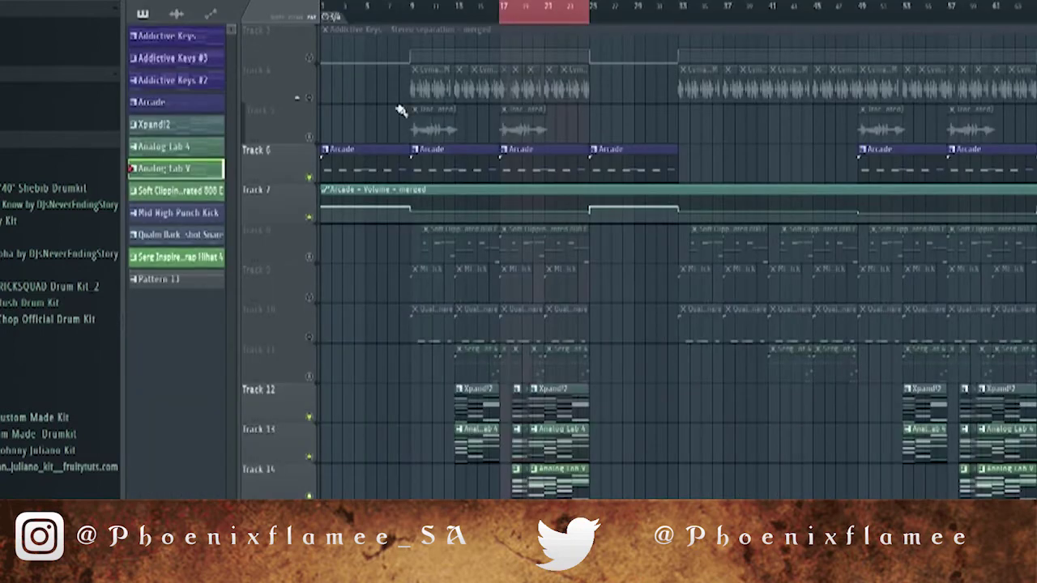
Listen to the arrangement from bar 9 with the Xpand!2, Analog Lab 4 and Analog Lab V layers enabled, and stop playback
{"action": "scroll", "coordinate": [389, 361], "scroll_direction": "up", "scroll_amount": 2}
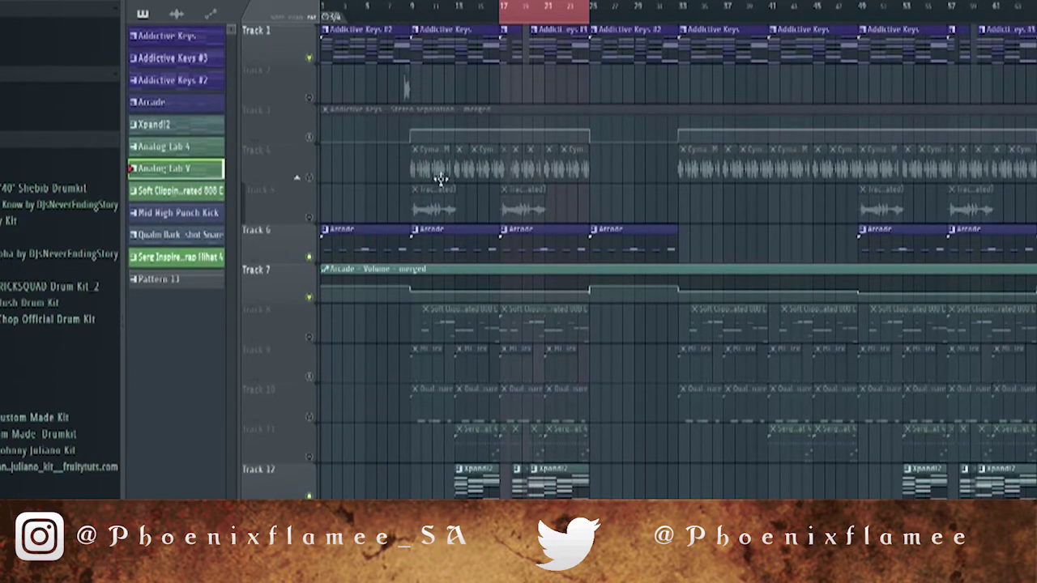
{"action": "left_click", "coordinate": [413, 4]}
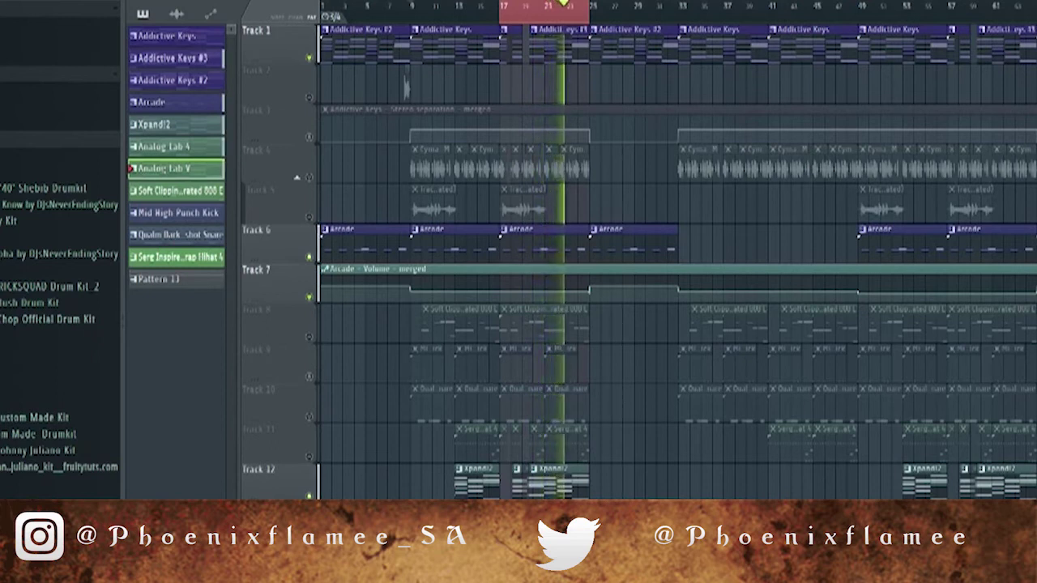
{"action": "key", "text": "space"}
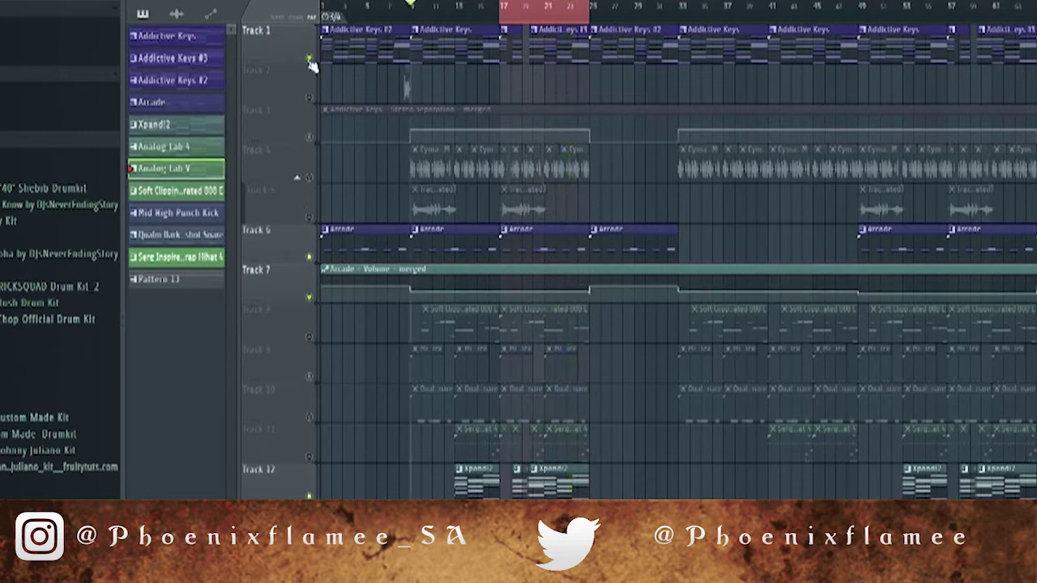
Enable Track 4 and inspect the sample settings of its Cymatics Eternity Percussion Loop 7 clip
{"action": "left_click", "coordinate": [310, 177]}
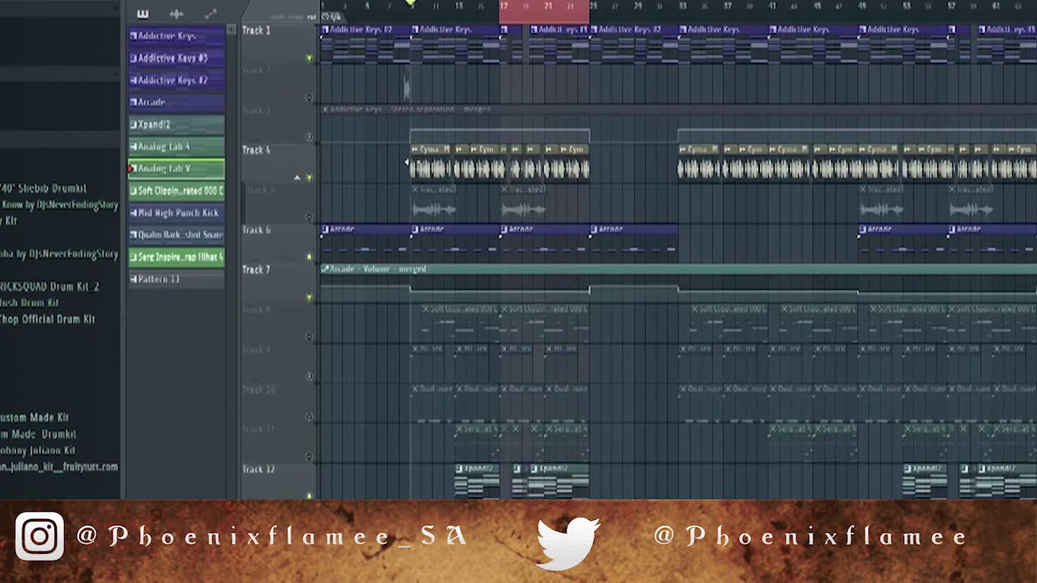
{"action": "double_click", "coordinate": [422, 165]}
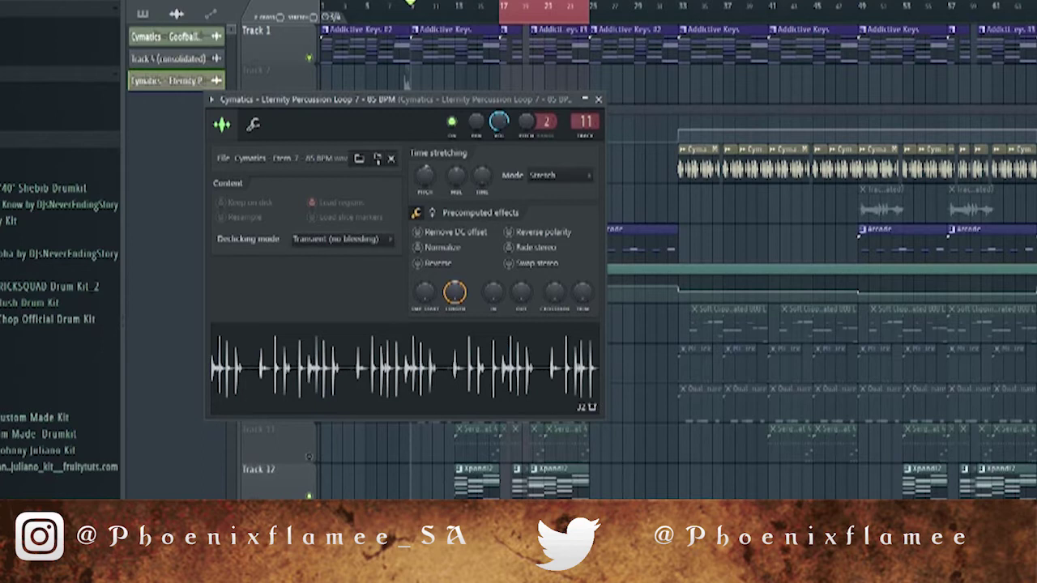
{"action": "key", "text": "Escape"}
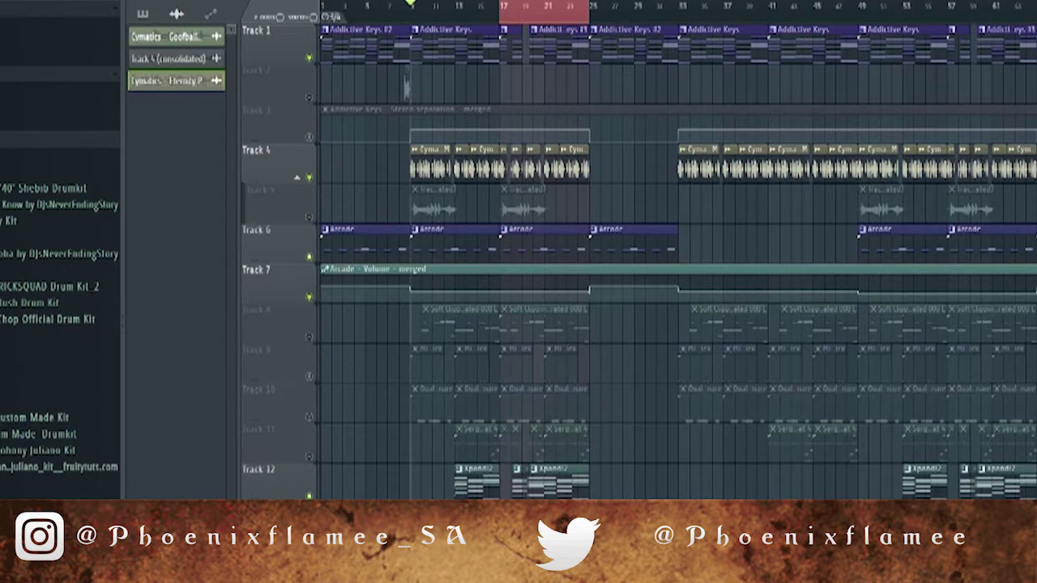
Listen to the percussion loop with the melodic layers from bar 9 into bar 13, and stop playback
{"action": "key", "text": "space"}
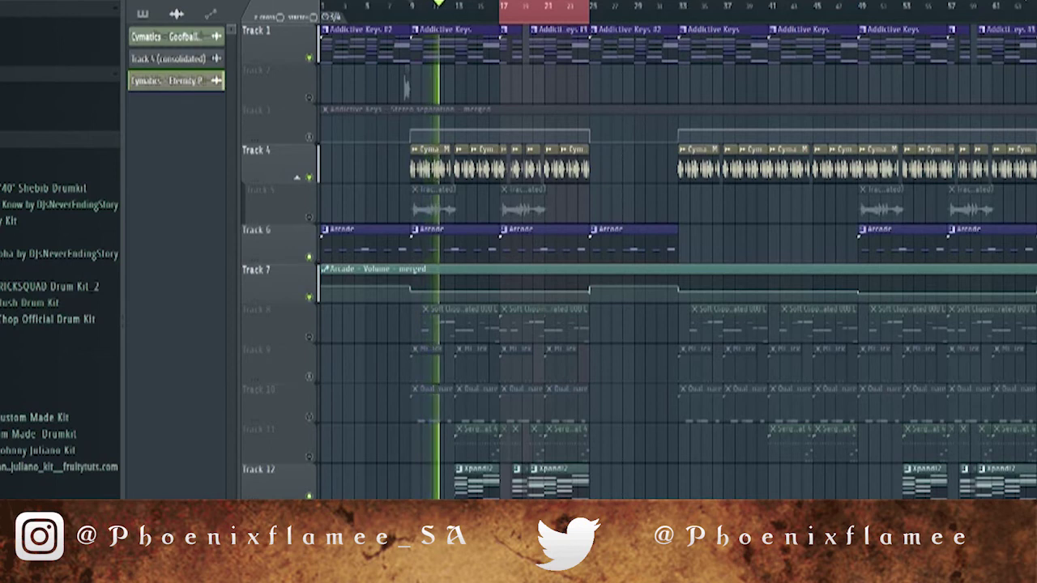
{"action": "scroll", "coordinate": [541, 7], "scroll_direction": "up", "scroll_amount": 5}
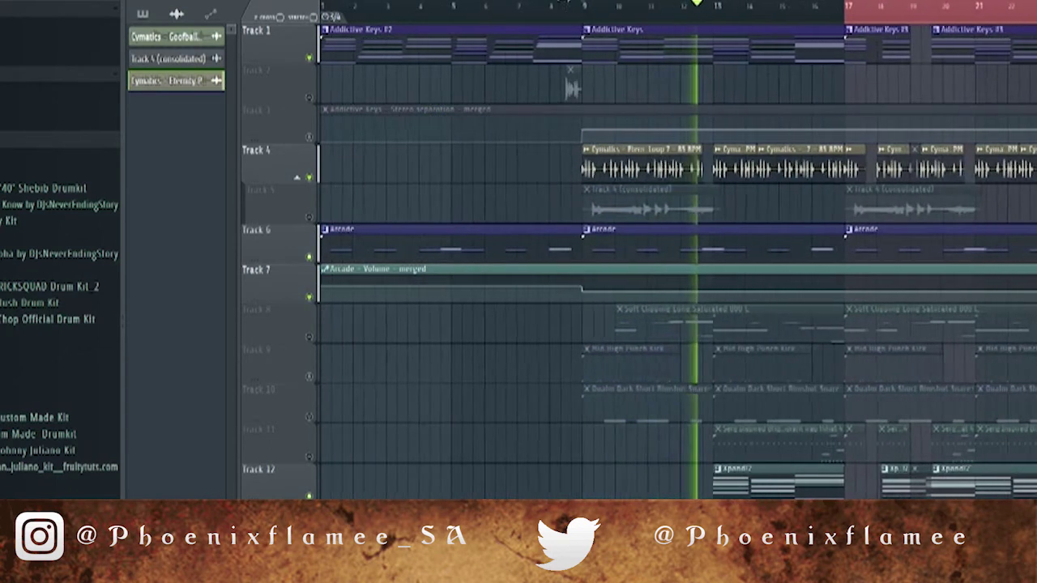
{"action": "scroll", "coordinate": [541, 7], "scroll_direction": "up", "scroll_amount": 1}
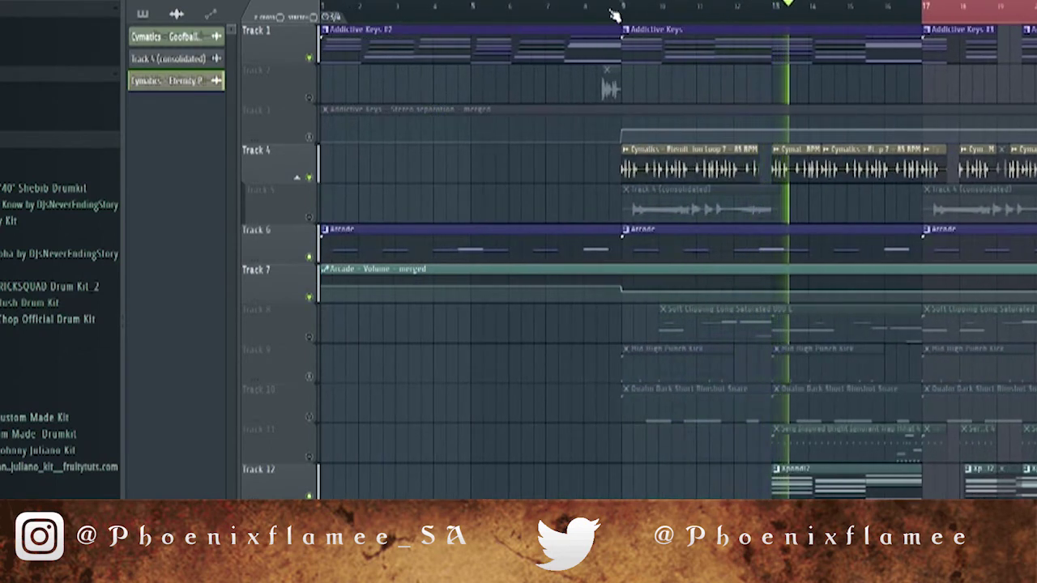
{"action": "key", "text": "space"}
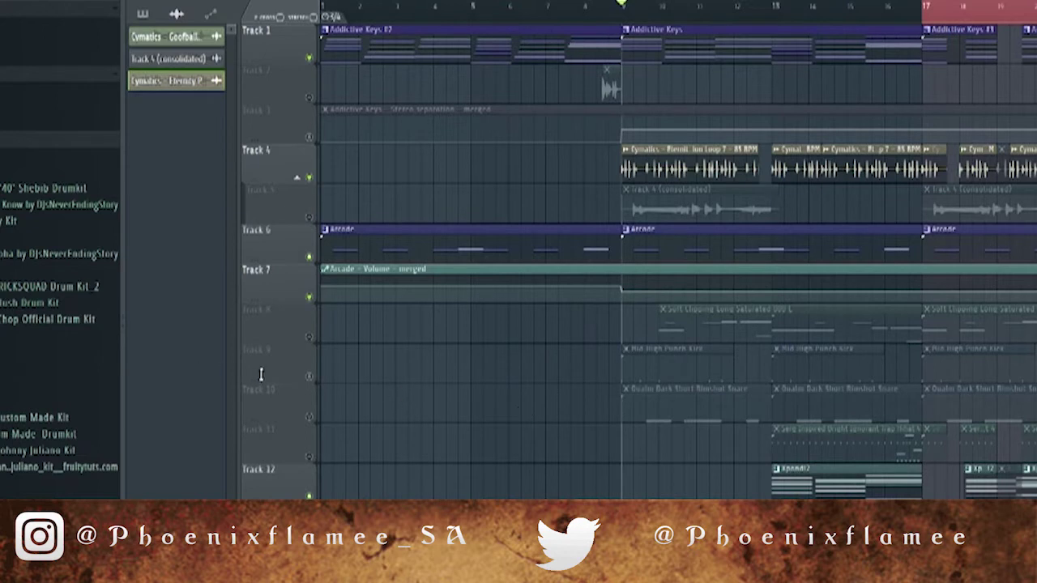
Enable the kick, snare and hi-hat clips on Tracks 9, 10 and 11, and play the arrangement from bar 9
{"action": "left_click", "coordinate": [311, 379]}
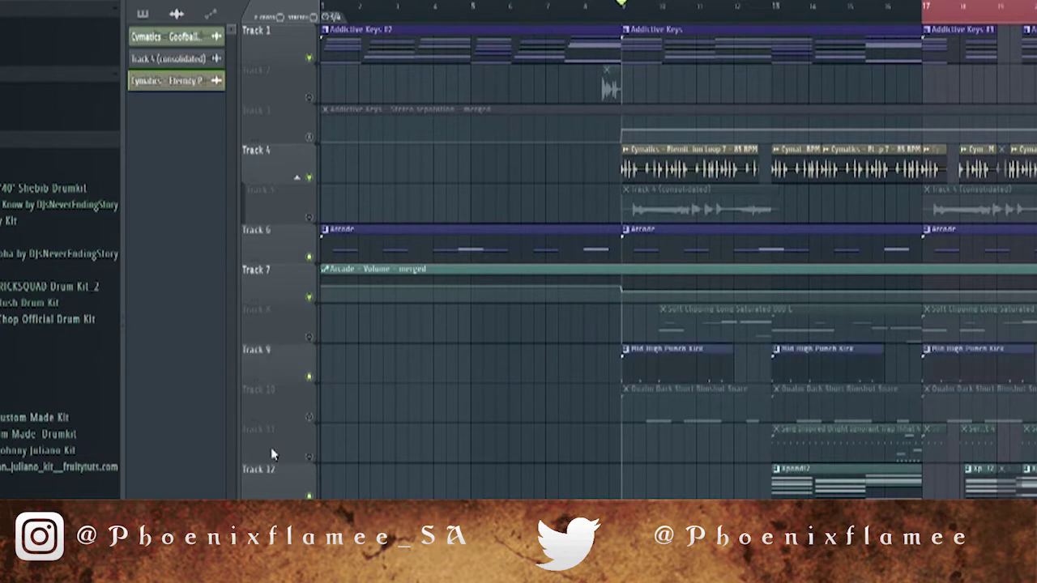
{"action": "left_click", "coordinate": [313, 418]}
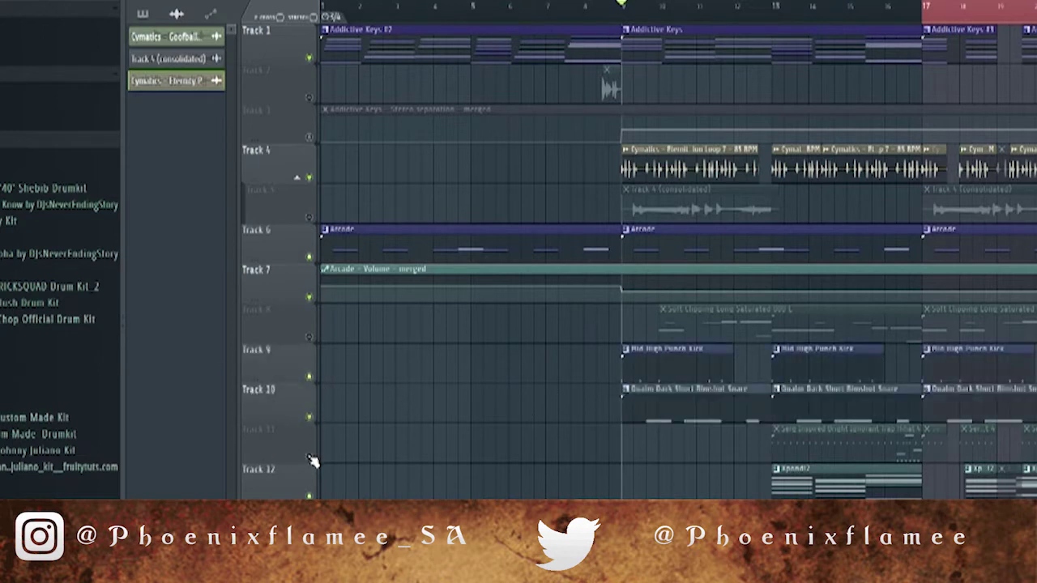
{"action": "left_click", "coordinate": [310, 458]}
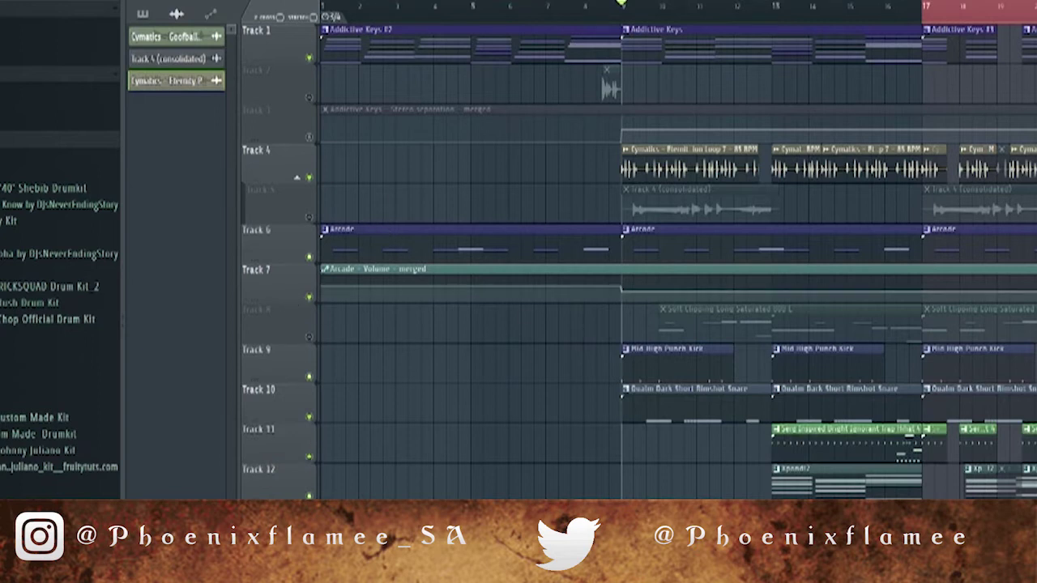
{"action": "key", "text": "space"}
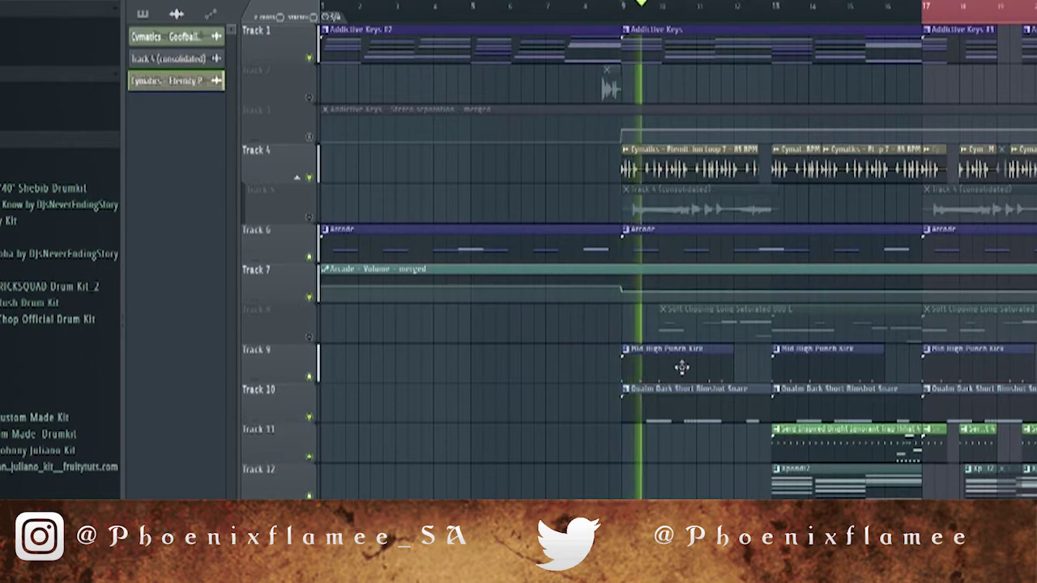
Open the Mid High Punch Kick pattern, view its steps in the channel rack, and toggle playback
{"action": "double_click", "coordinate": [682, 367]}
{"action": "key", "text": "F6"}
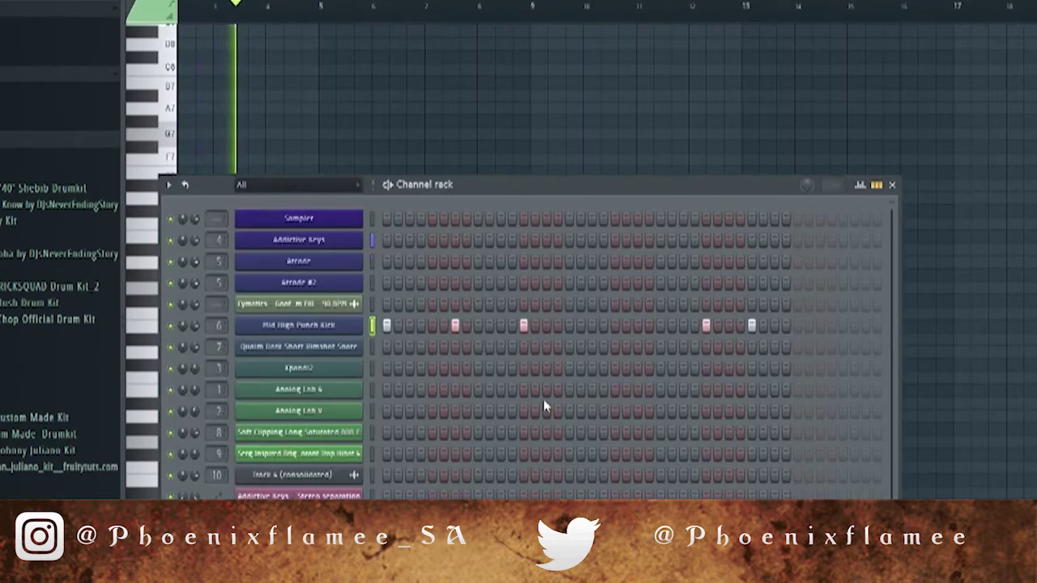
{"action": "key", "text": "space"}
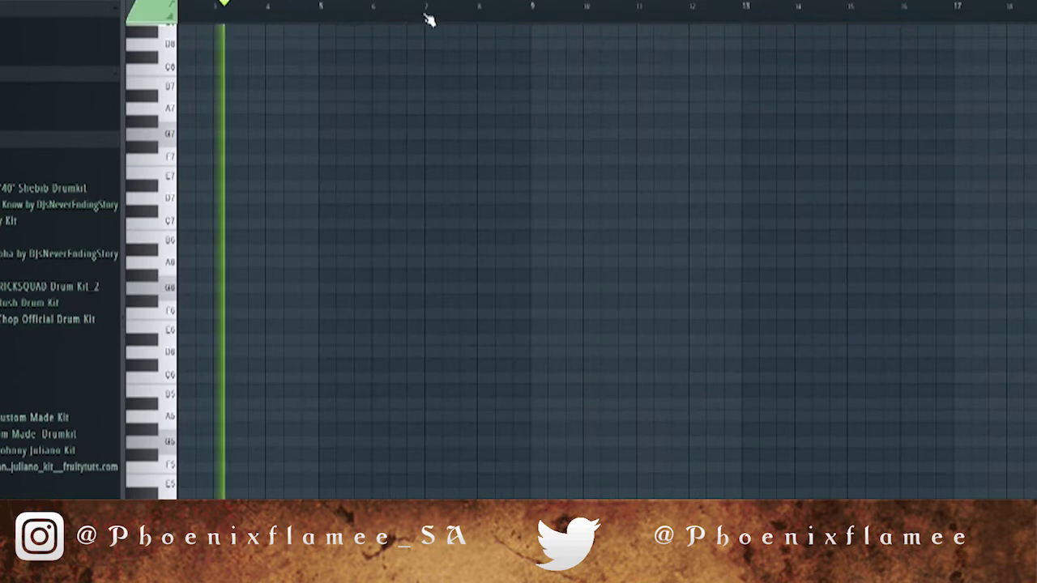
View the C5 notes of the Qualm Dark Short Rimshot Snare pattern in the piano roll, and stop playback
{"action": "scroll", "coordinate": [376, 261], "scroll_direction": "down", "scroll_amount": 4}
{"action": "left_click_drag", "start_coordinate": [491, 4], "coordinate": [162, 6]}
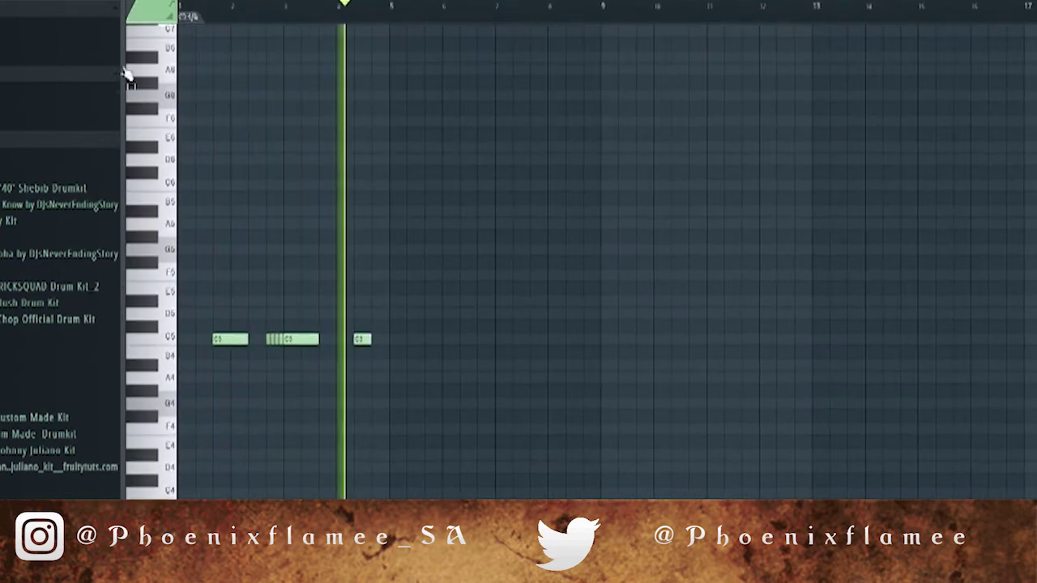
{"action": "scroll", "coordinate": [618, 241], "scroll_direction": "down", "scroll_amount": 3}
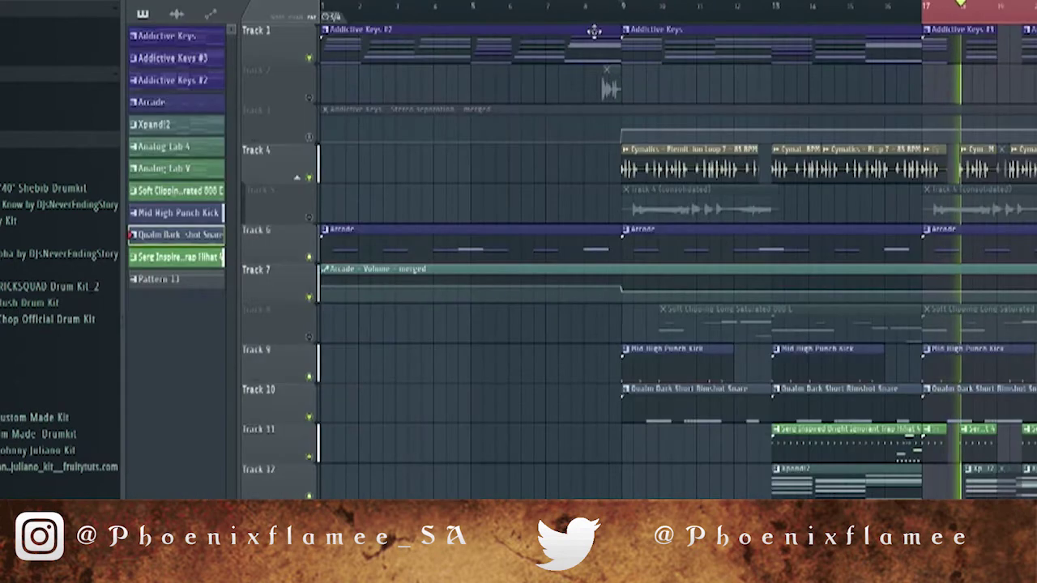
{"action": "key", "text": "space"}
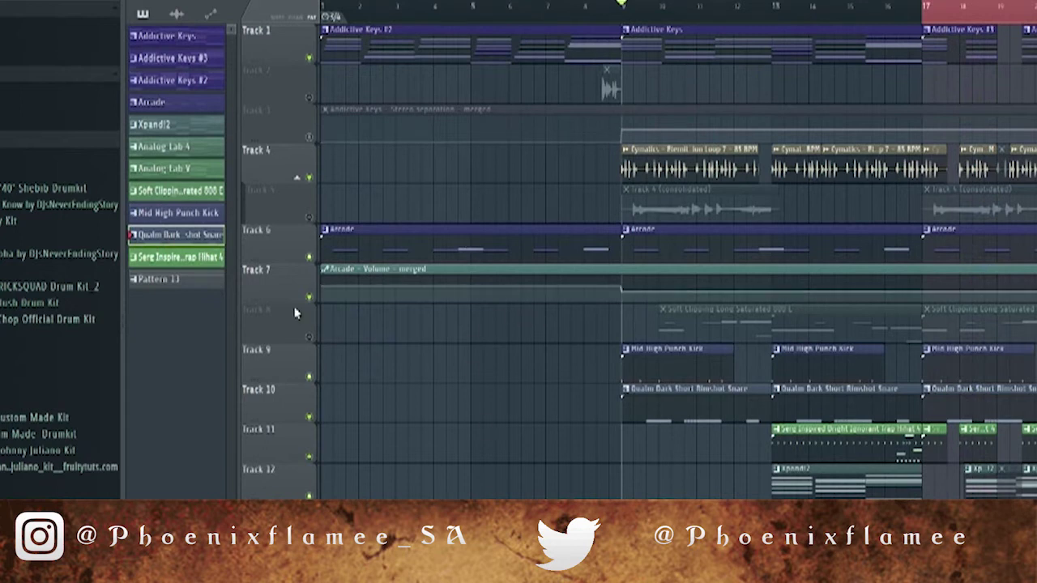
Enable the Soft Clipping Long Saturated 808 clips on Track 8, play from bar 9, and unmute all other tracks except Track 5
{"action": "left_click", "coordinate": [308, 337]}
{"action": "key", "text": "space"}
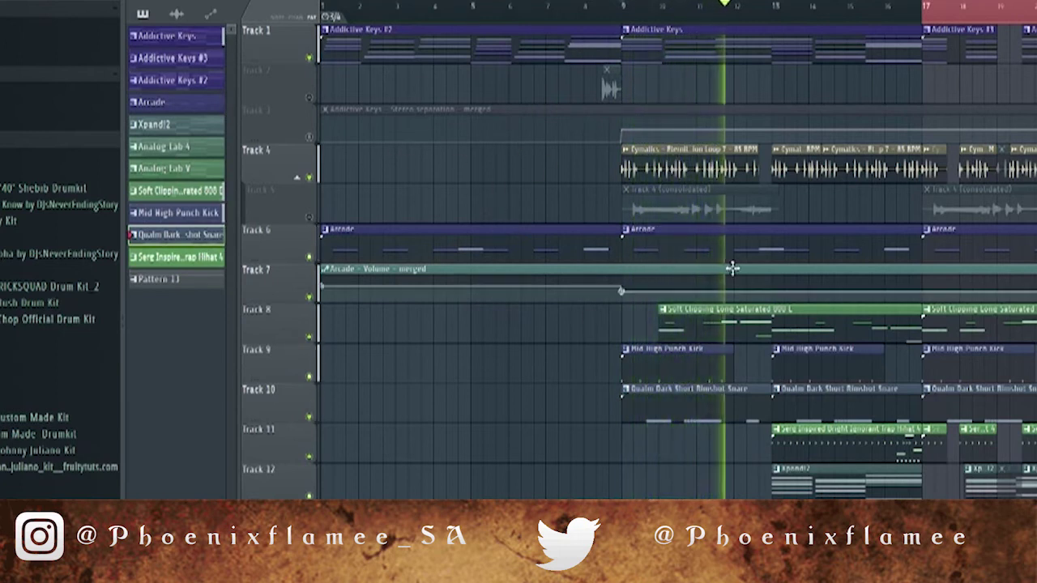
{"action": "left_click", "coordinate": [310, 137], "text": "ctrl"}
{"action": "left_click", "coordinate": [309, 138], "text": "ctrl"}
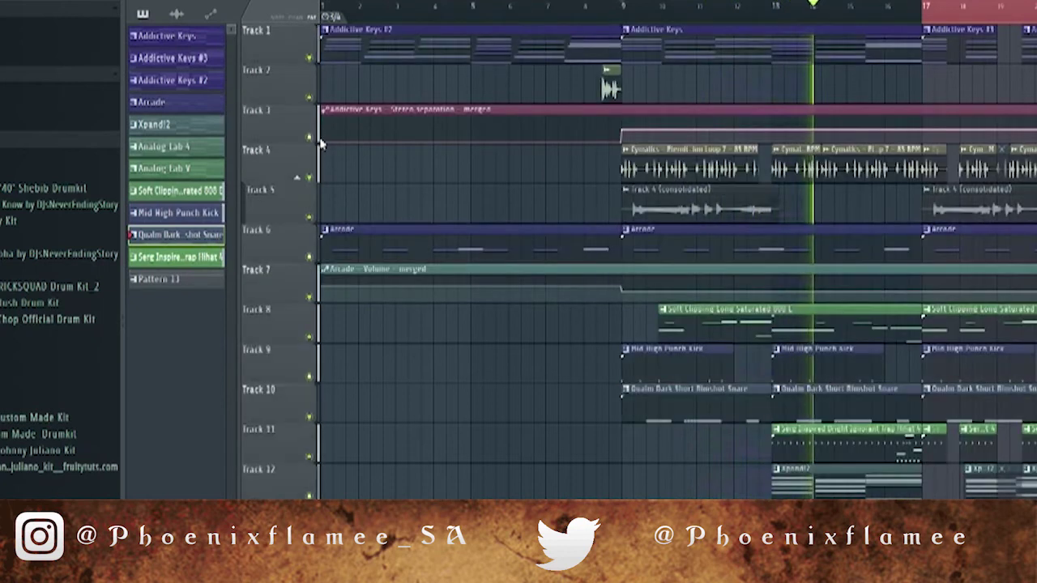
{"action": "left_click", "coordinate": [310, 217]}
Extend the playlist's time selection from bar 17 to the end of the arrangement, and stop playback
{"action": "scroll", "coordinate": [1010, 60], "scroll_direction": "down", "scroll_amount": 3}
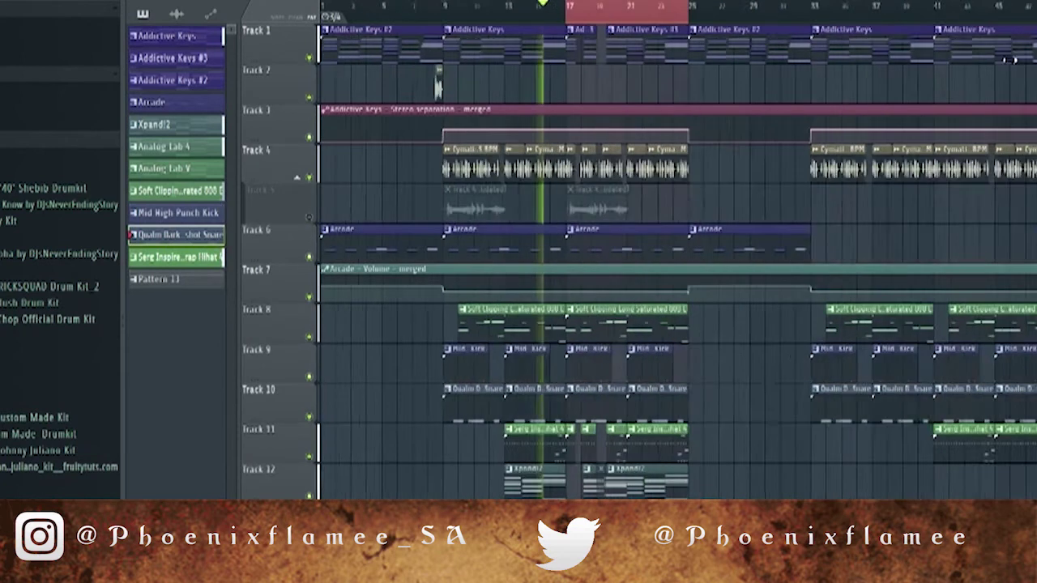
{"action": "scroll", "coordinate": [1010, 60], "scroll_direction": "down", "scroll_amount": 2}
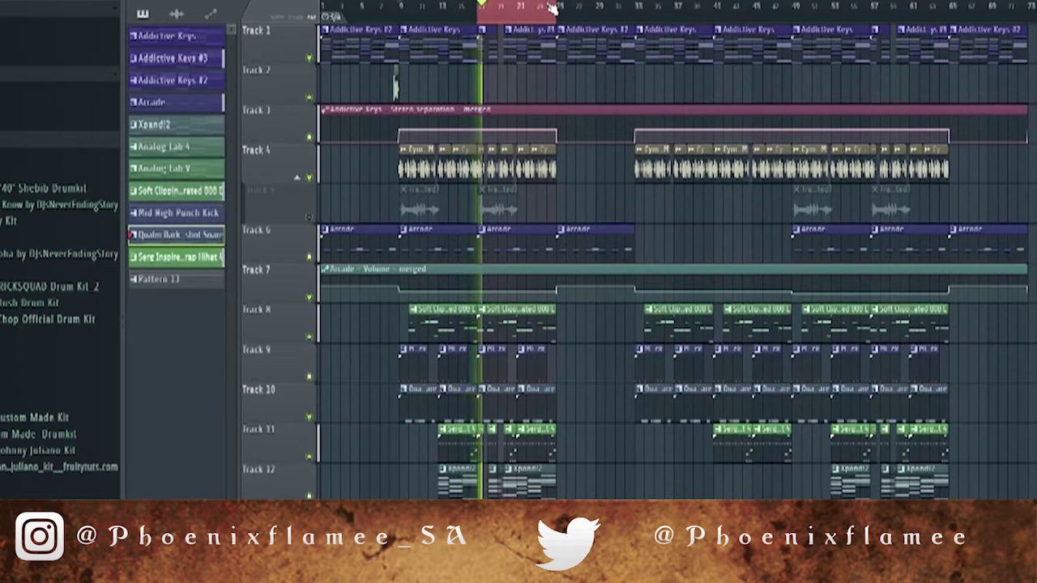
{"action": "left_click_drag", "start_coordinate": [552, 8], "coordinate": [1030, 64]}
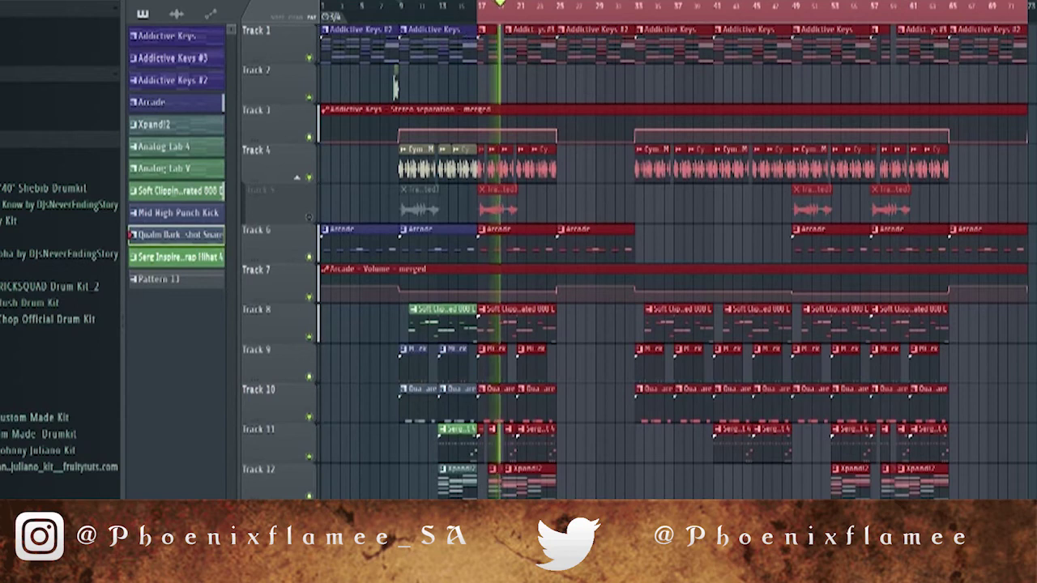
{"action": "key", "text": "space"}
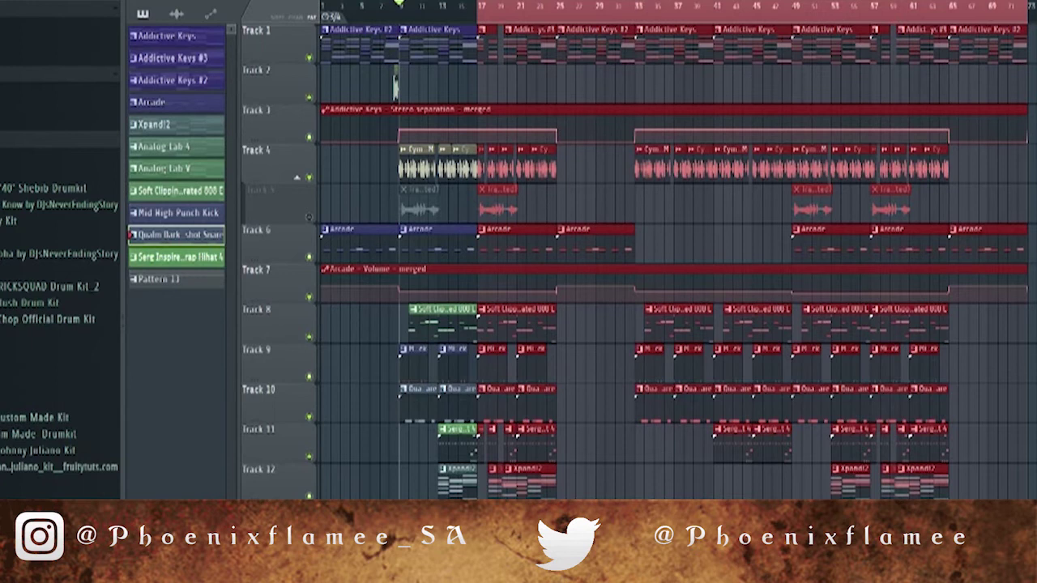
Listen to the arrangement briefly from bar 17, and look over the lower tracks down to the Master volume and FabFilter Pro-R automation
{"action": "left_click", "coordinate": [479, 6]}
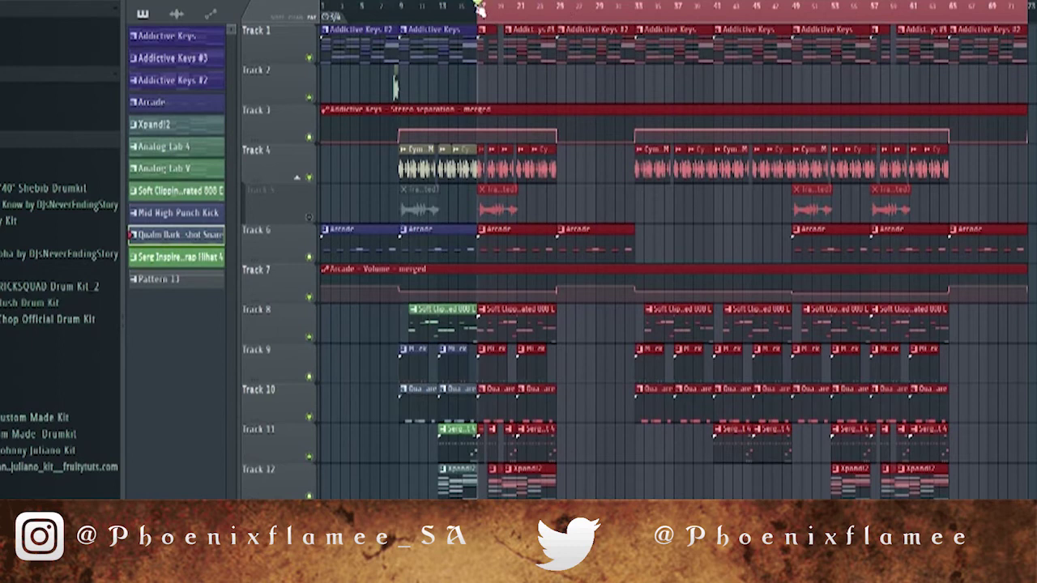
{"action": "key", "text": "space"}
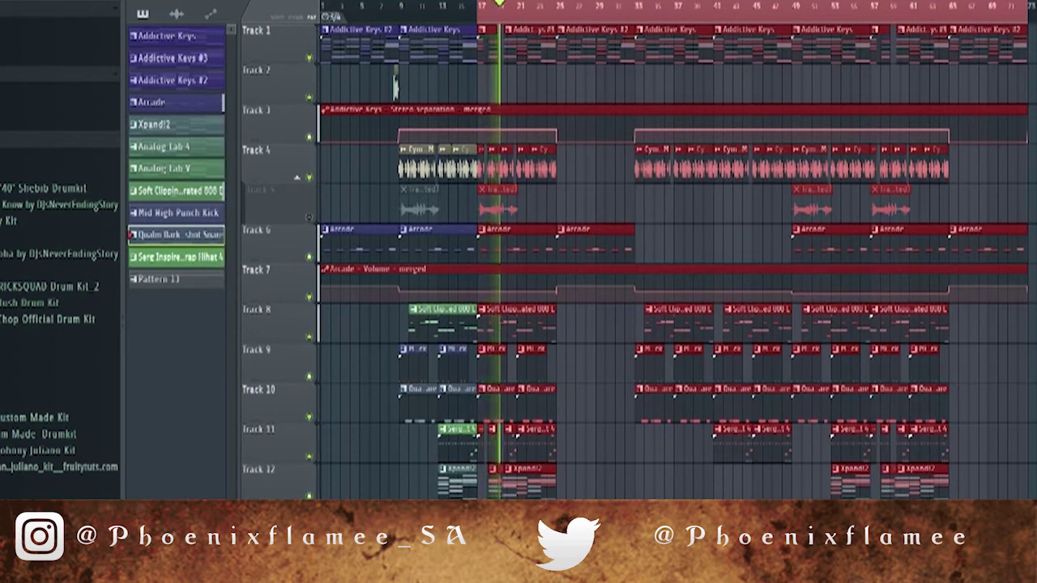
{"action": "key", "text": "space"}
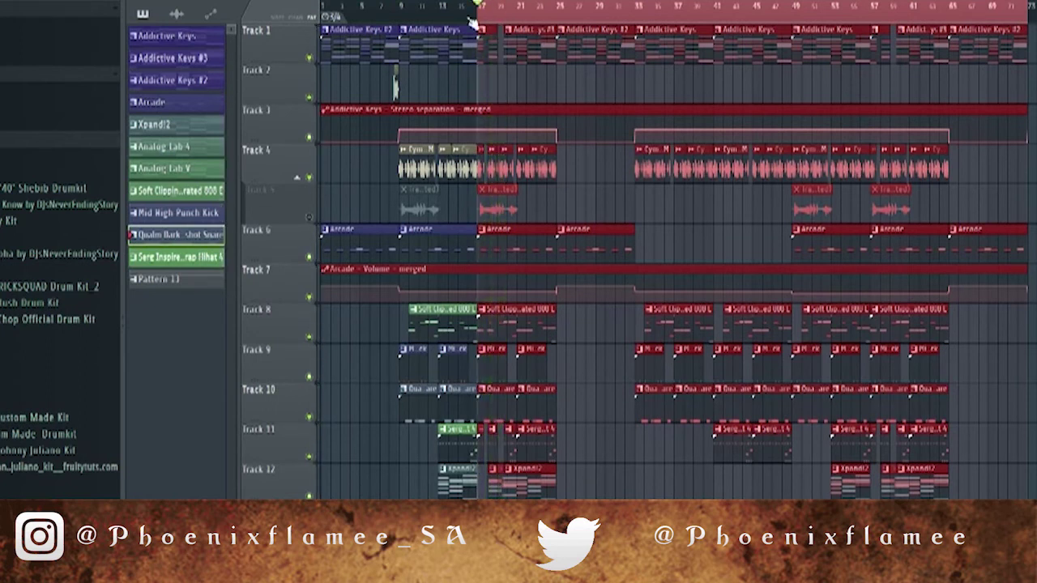
{"action": "scroll", "coordinate": [582, 185], "scroll_direction": "down", "scroll_amount": 3}
{"action": "scroll", "coordinate": [581, 185], "scroll_direction": "down", "scroll_amount": 3}
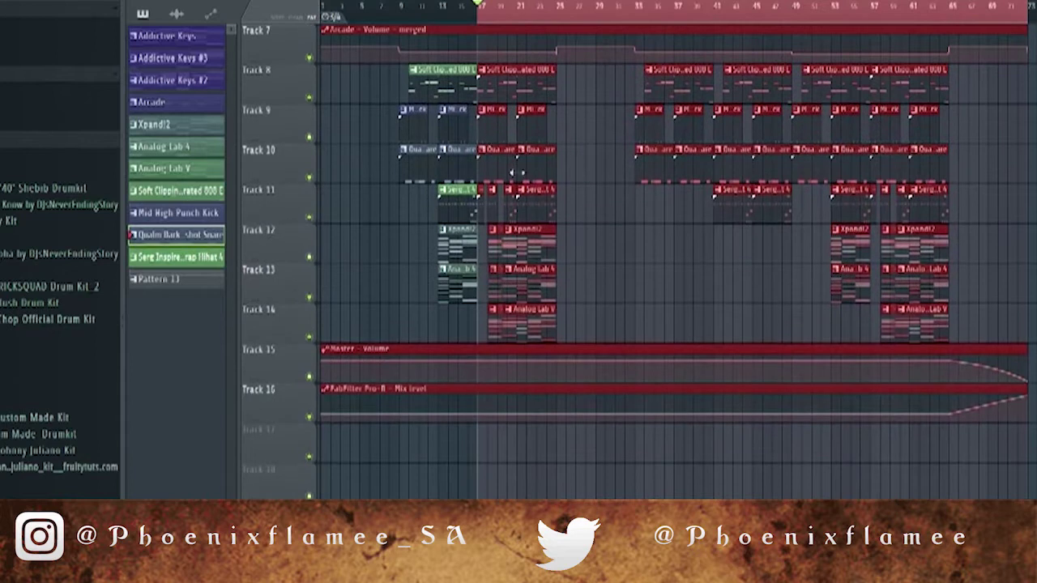
{"action": "scroll", "coordinate": [513, 172], "scroll_direction": "up", "scroll_amount": 6}
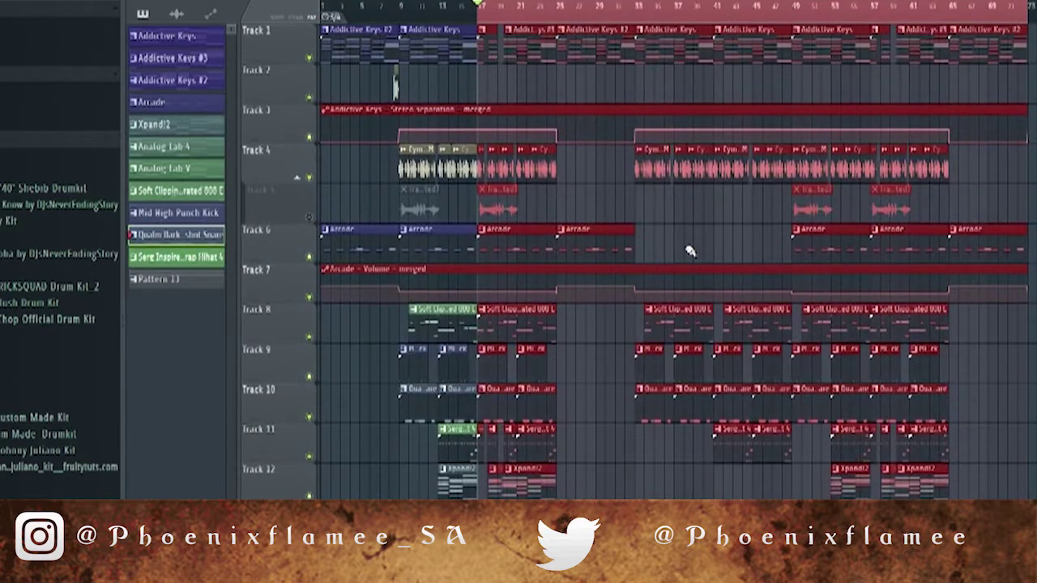
{"action": "scroll", "coordinate": [858, 331], "scroll_direction": "down", "scroll_amount": 2}
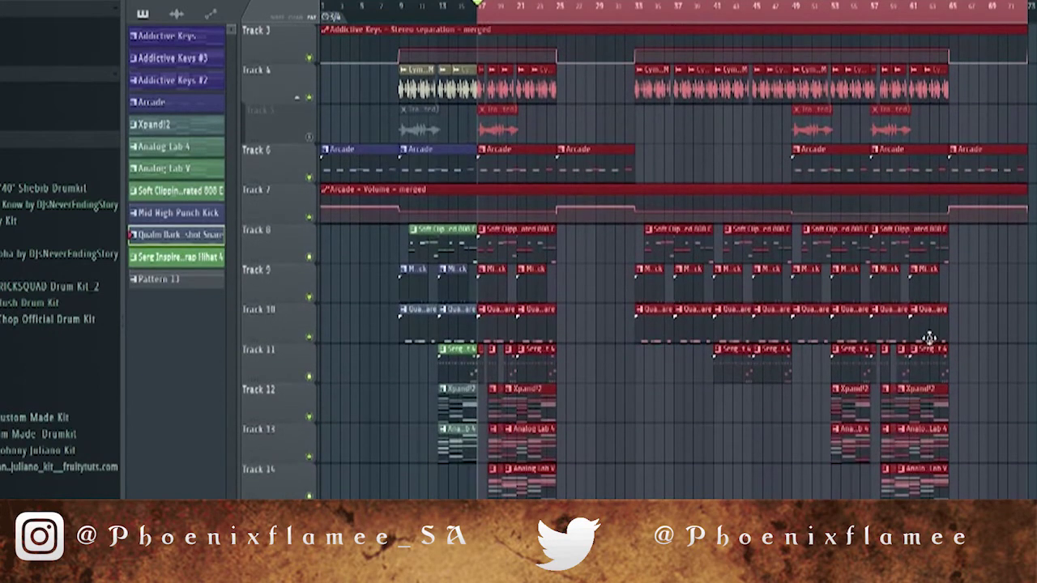
{"action": "scroll", "coordinate": [929, 337], "scroll_direction": "up", "scroll_amount": 2}
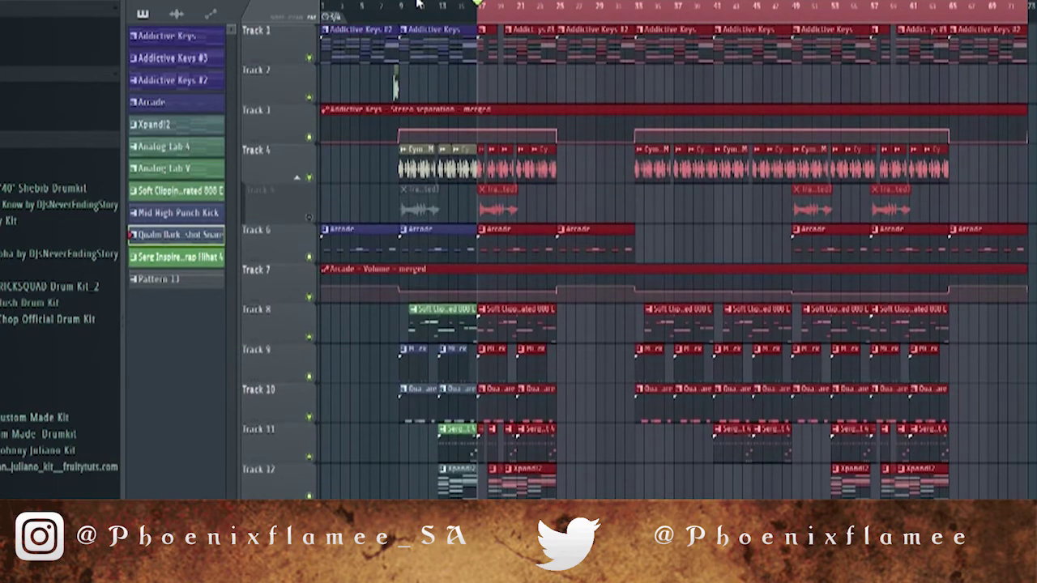
Expand the playlist's time selection to cover the whole arrangement from bar 1
{"action": "right_click", "coordinate": [479, 18]}
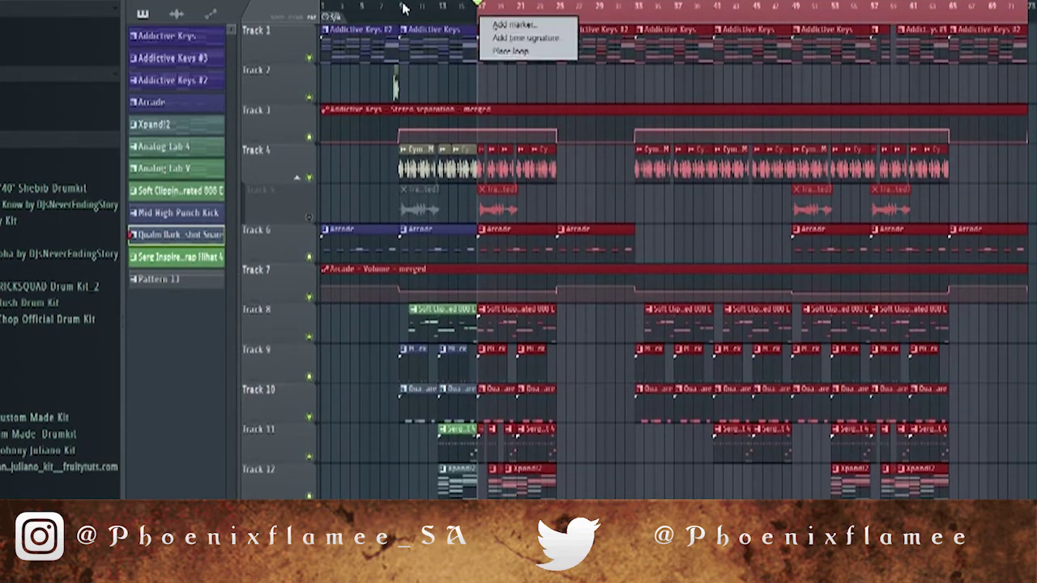
{"action": "key", "text": "Escape"}
{"action": "right_click", "coordinate": [483, 18]}
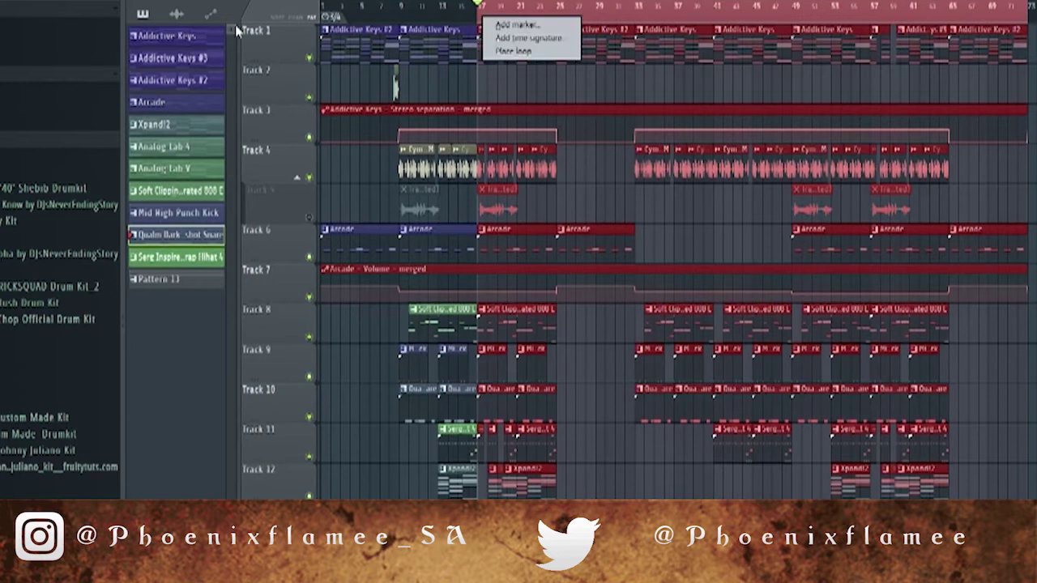
{"action": "left_click", "coordinate": [432, 8]}
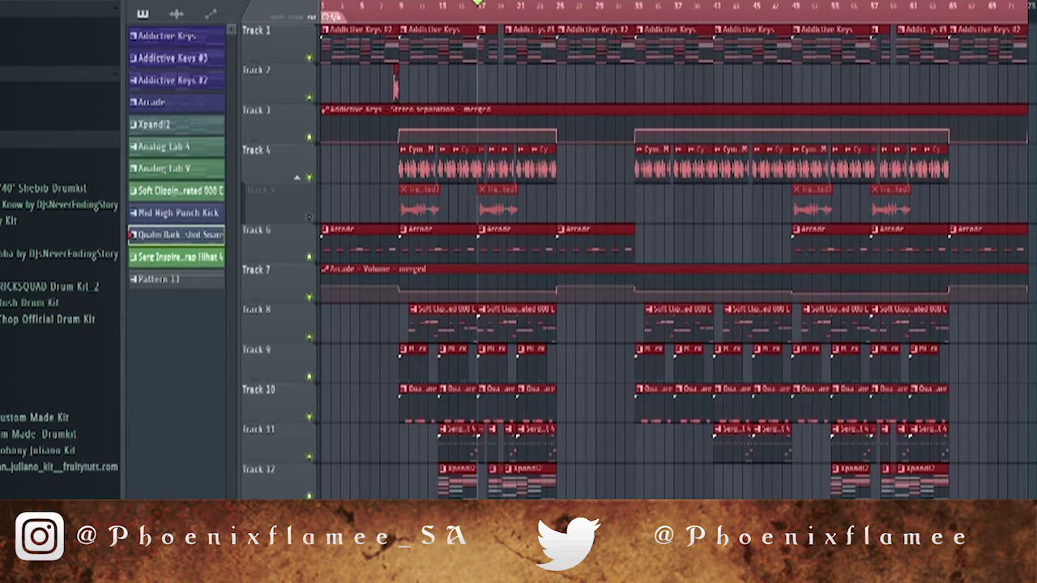
Play the full arrangement from bar 1 with the entire song in view
{"action": "scroll", "coordinate": [654, 3], "scroll_direction": "up", "scroll_amount": 3}
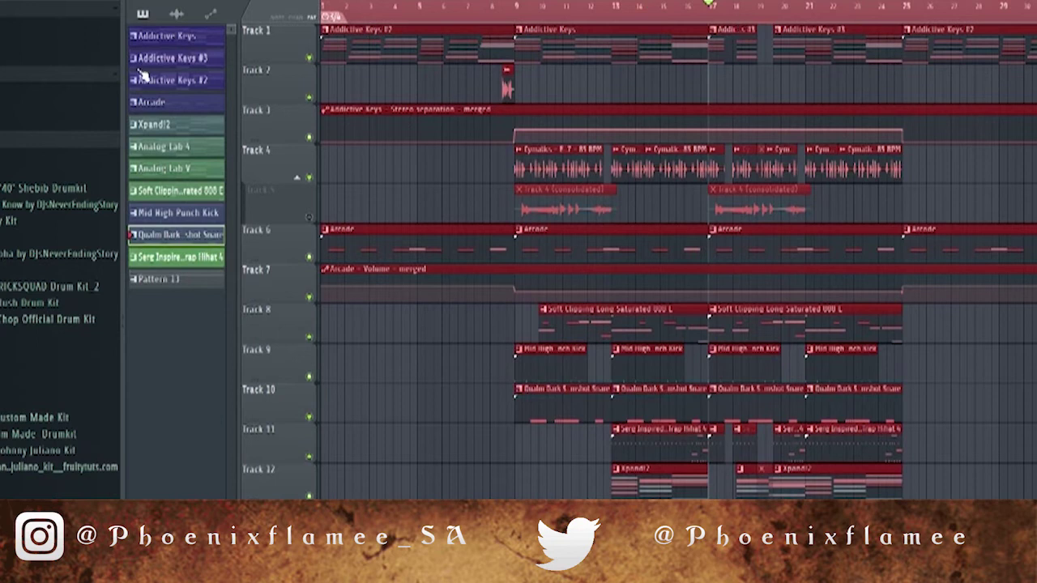
{"action": "key", "text": "space"}
{"action": "key", "text": "space"}
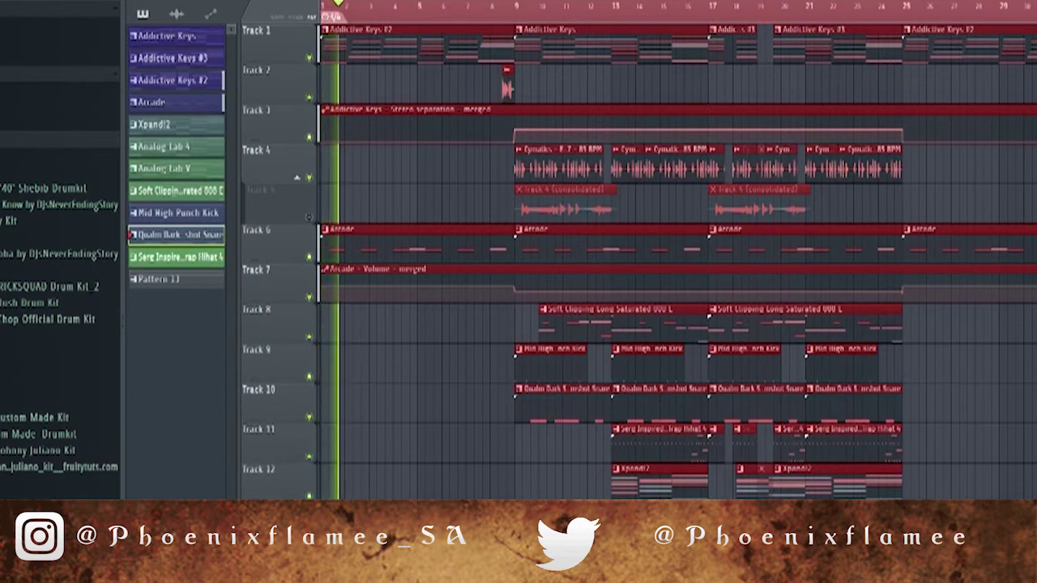
{"action": "scroll", "coordinate": [662, 7], "scroll_direction": "down", "scroll_amount": 3}
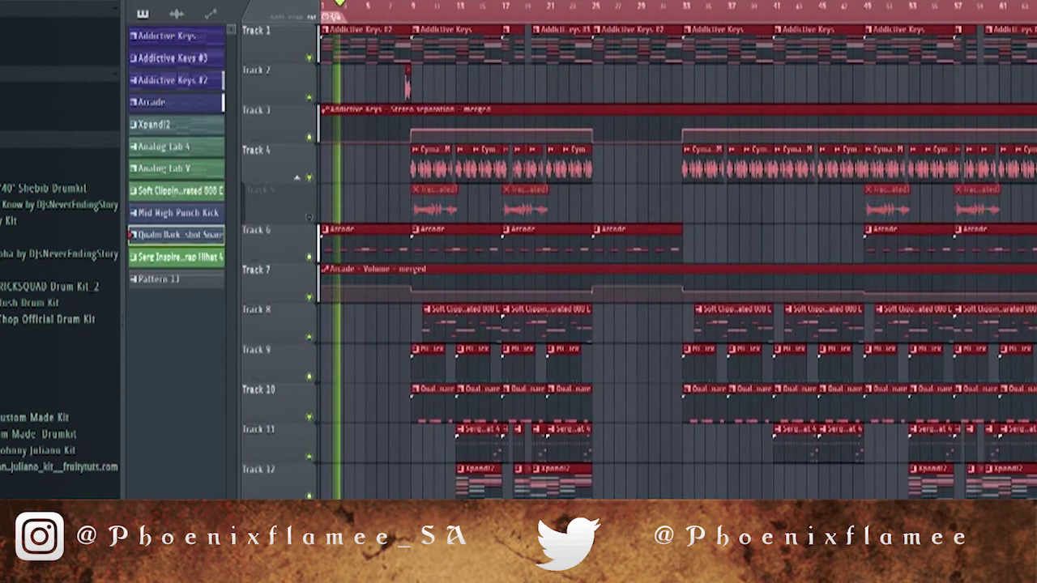